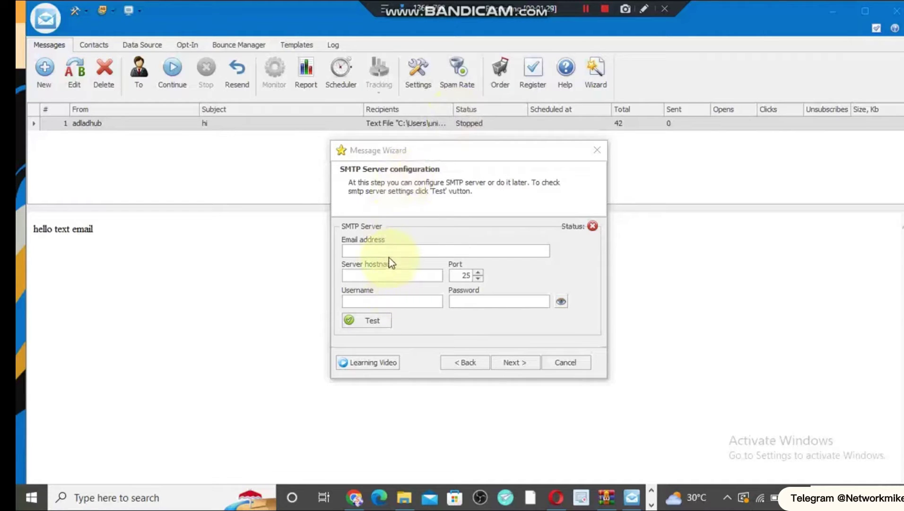
# - Place the cursor in the SMTP Server step's empty Email address field to enter the sender address
pyautogui.click(385, 247)
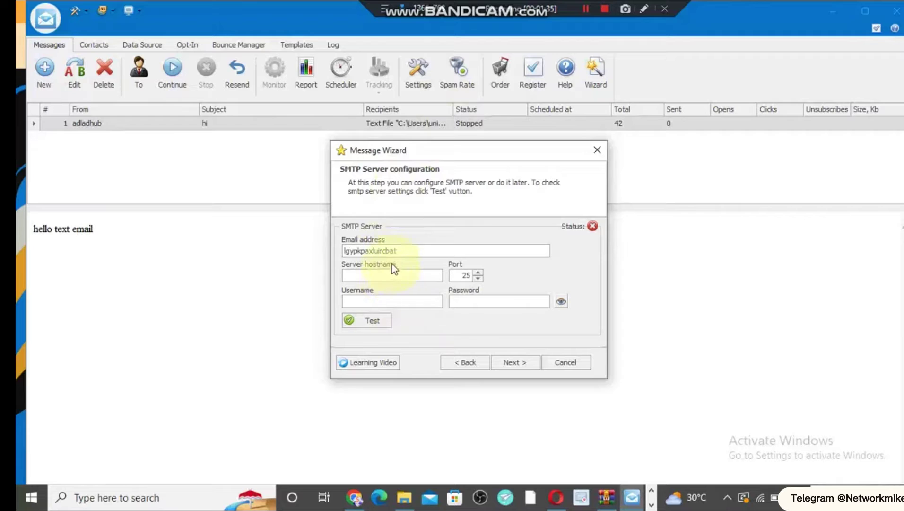
pyautogui.moveTo(406, 250); pyautogui.dragTo(172, 275)
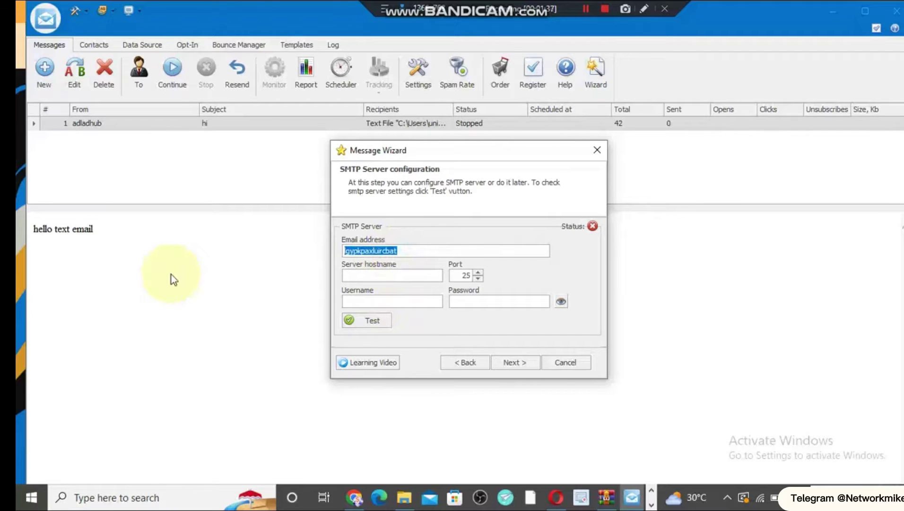
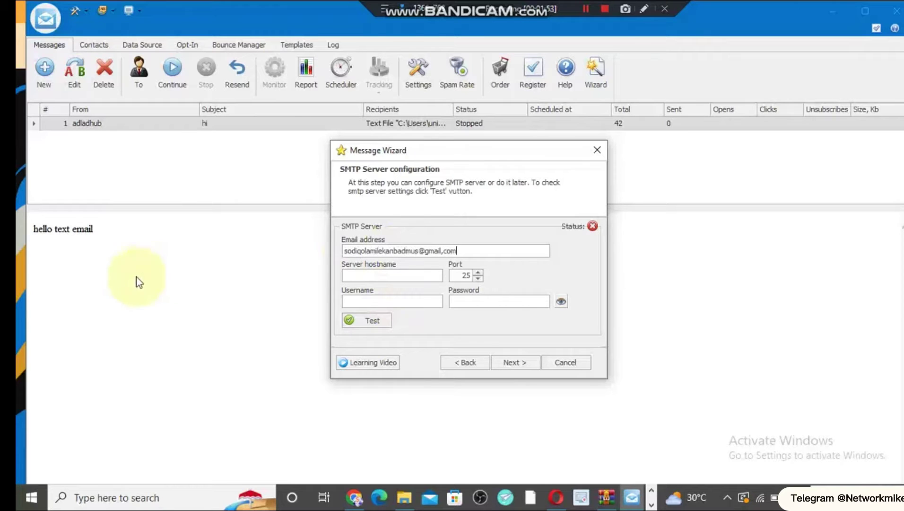
pyautogui.click(441, 250)
pyautogui.press('BackSpace')
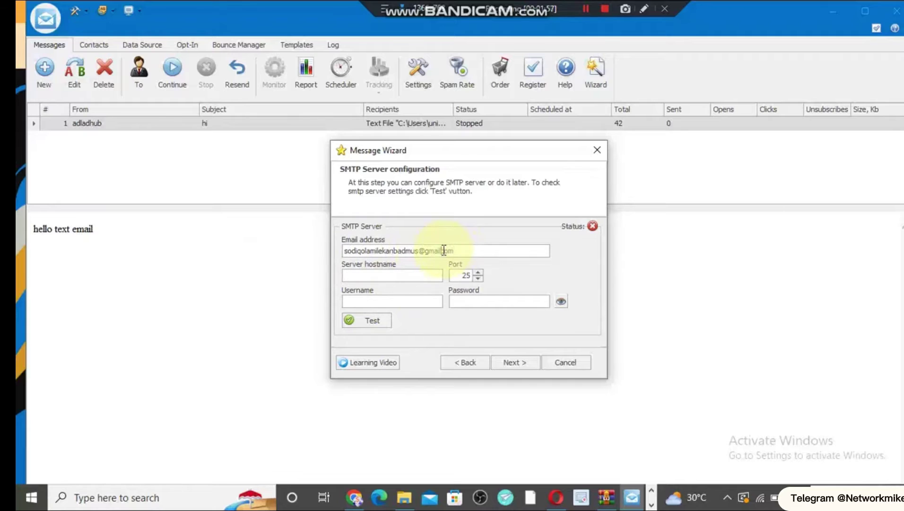
pyautogui.write('.')
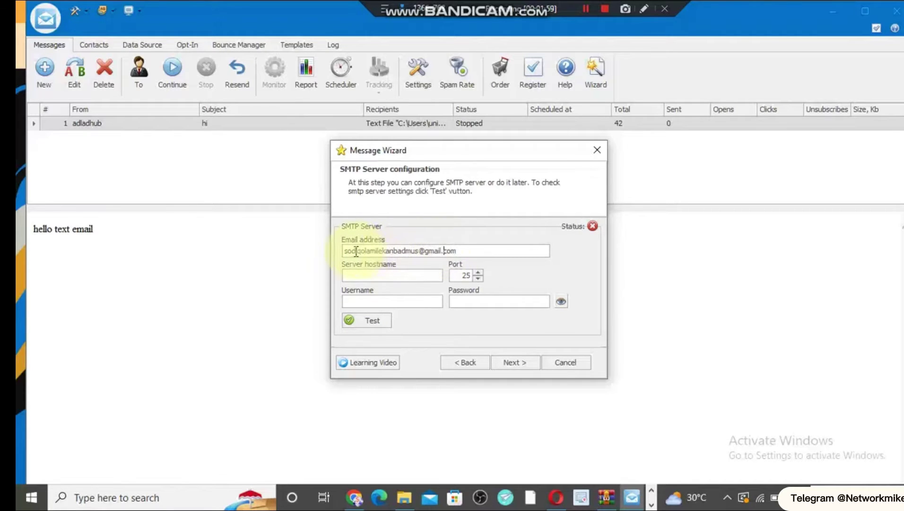
# - Auto-fill the SMTP hostname smtp.gmail.com, port 465 and the Gmail username, leaving the password empty
pyautogui.click(396, 276)
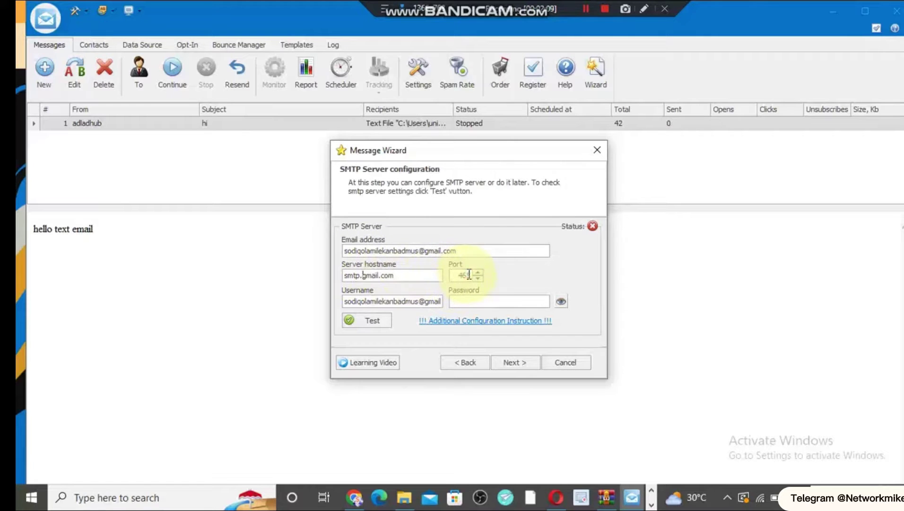
pyautogui.doubleClick(461, 276)
pyautogui.click(471, 300)
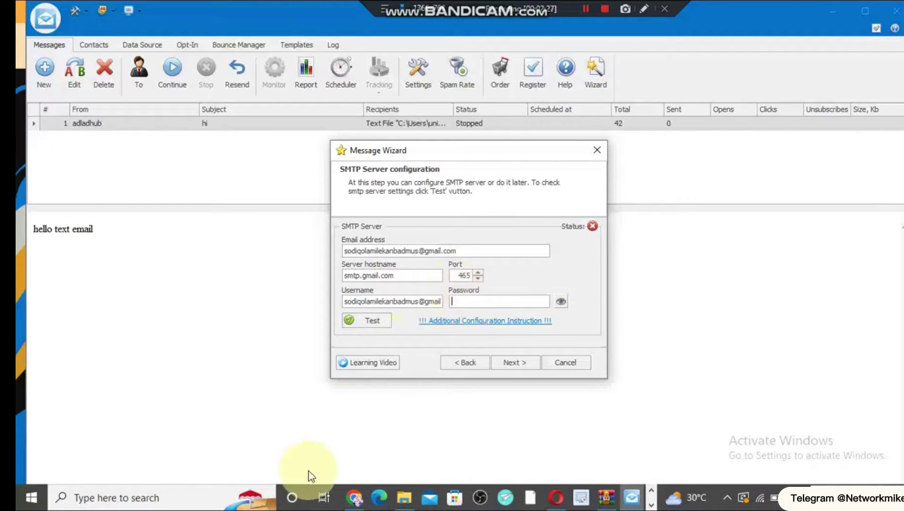
# - In Chrome, open the Google Account Security page at the Signing in to Google section
pyautogui.click(352, 494)
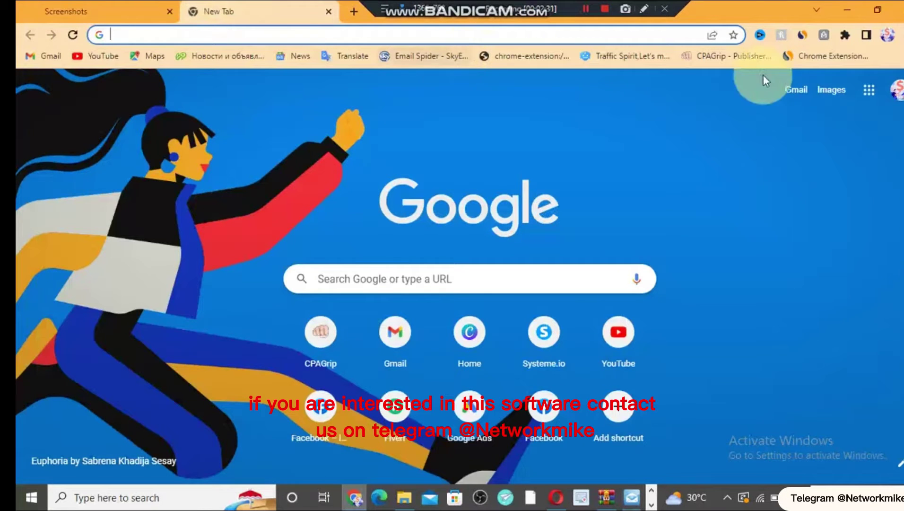
pyautogui.click(896, 90)
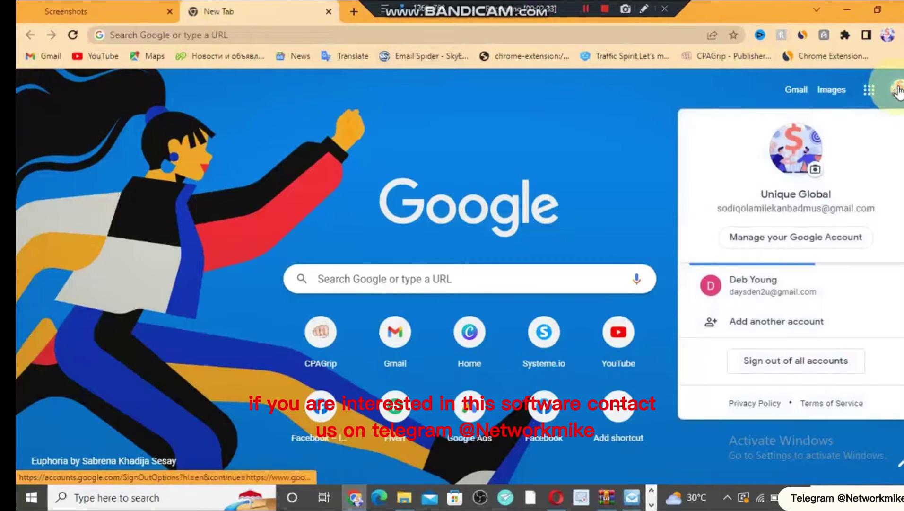
pyautogui.click(786, 237)
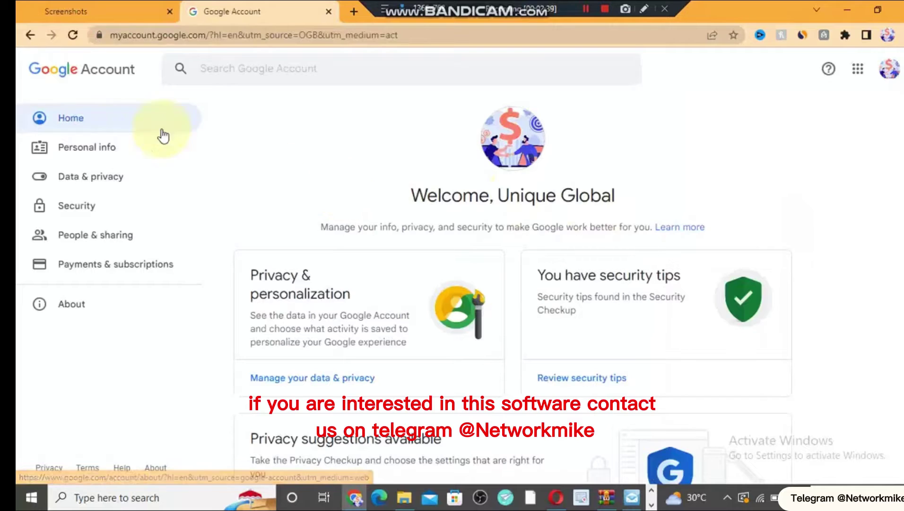
pyautogui.click(80, 208)
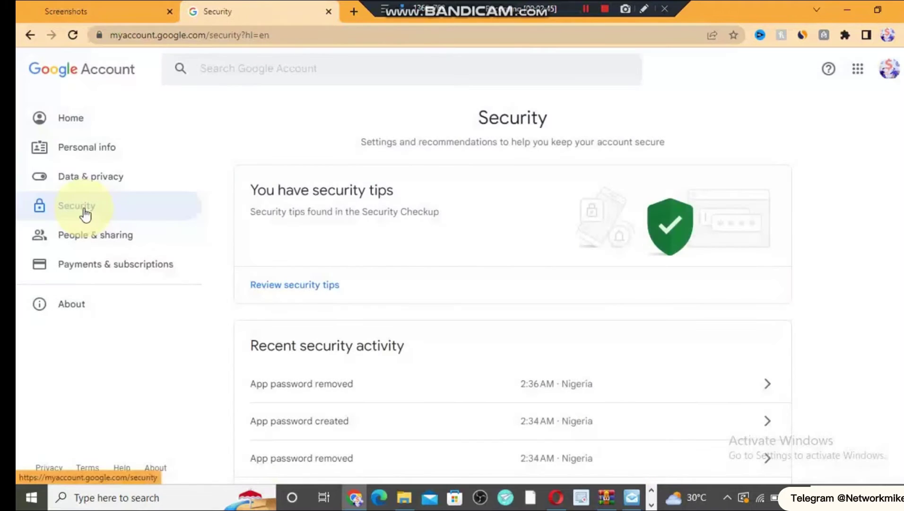
pyautogui.scroll(-10, 868, 138)
pyautogui.scroll(5, 868, 137)
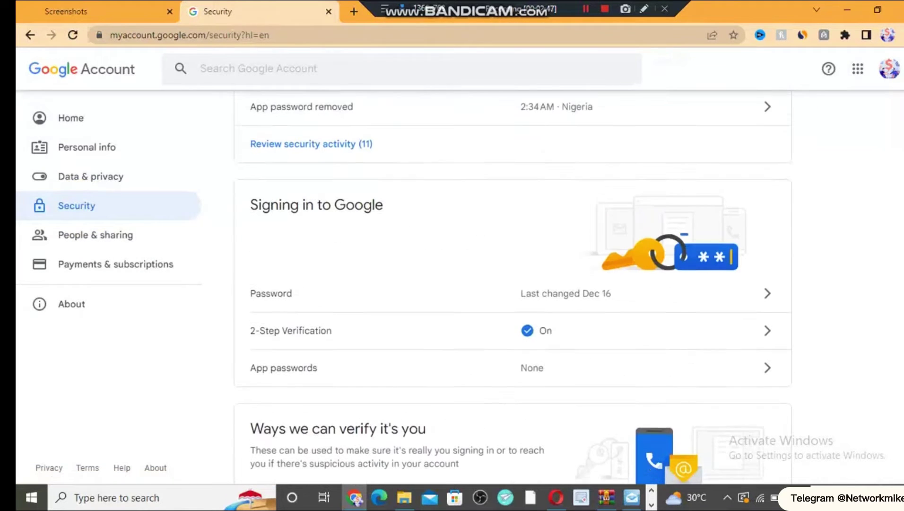
pyautogui.scroll(-1, 781, 192)
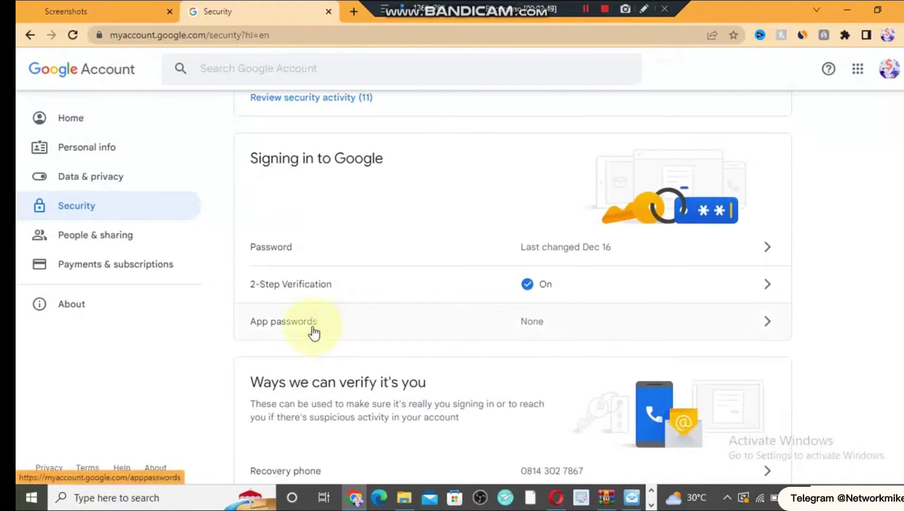
# - Generate a Google app password for an Other (Custom name) device called 'email sender'
pyautogui.click(527, 313)
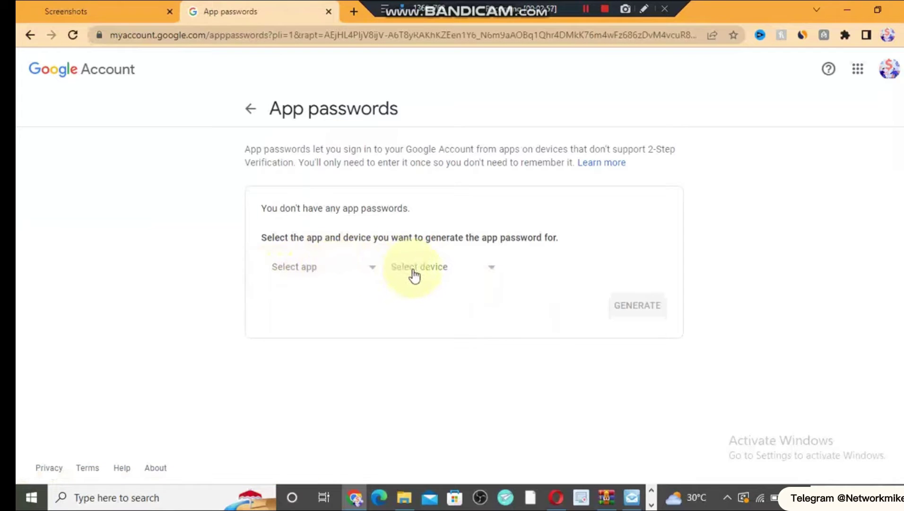
pyautogui.click(453, 279)
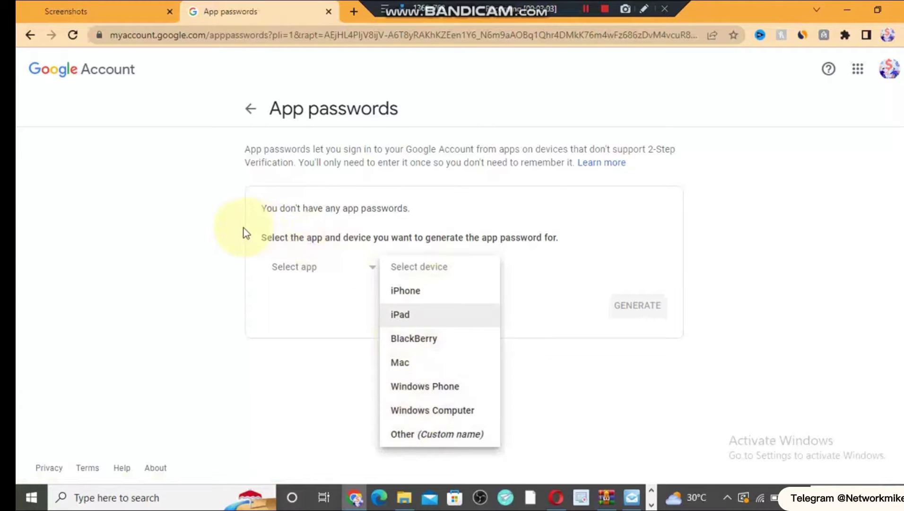
pyautogui.moveTo(245, 237); pyautogui.dragTo(581, 238)
pyautogui.moveTo(427, 260); pyautogui.dragTo(544, 234)
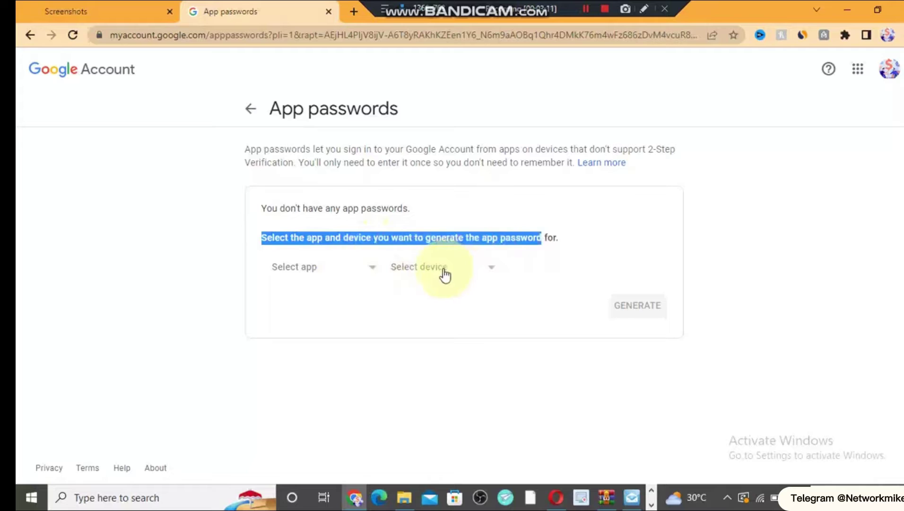
pyautogui.click(445, 274)
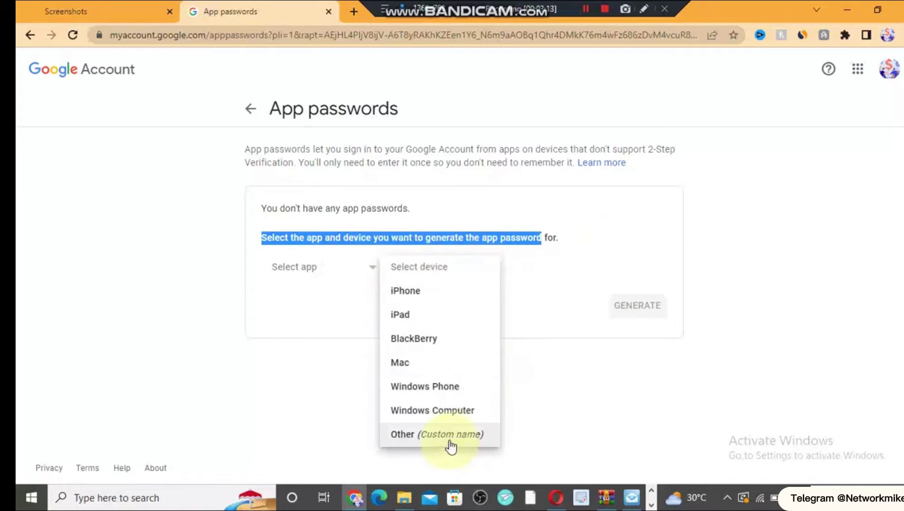
pyautogui.click(416, 435)
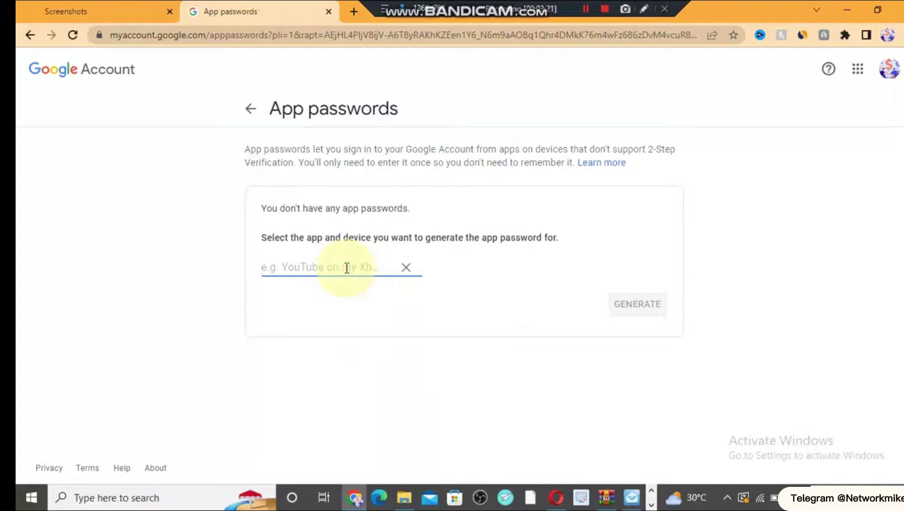
pyautogui.write('email sen')
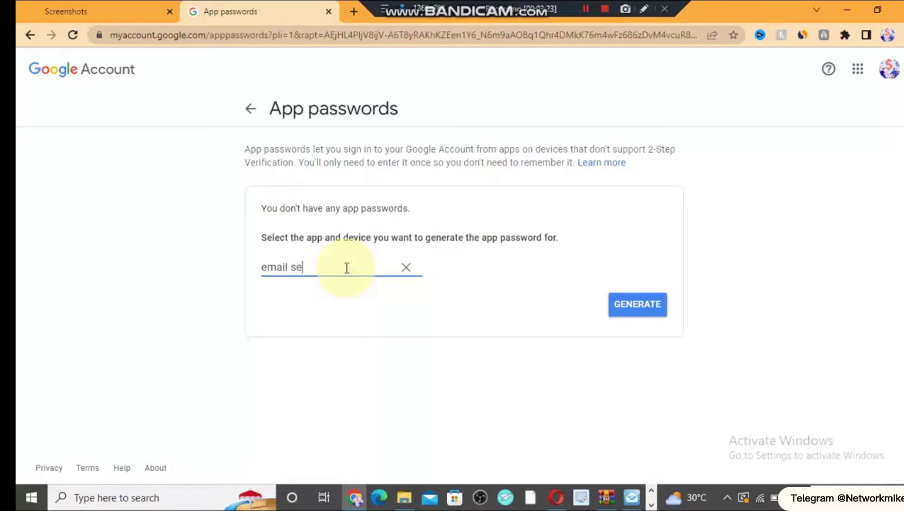
pyautogui.write('der')
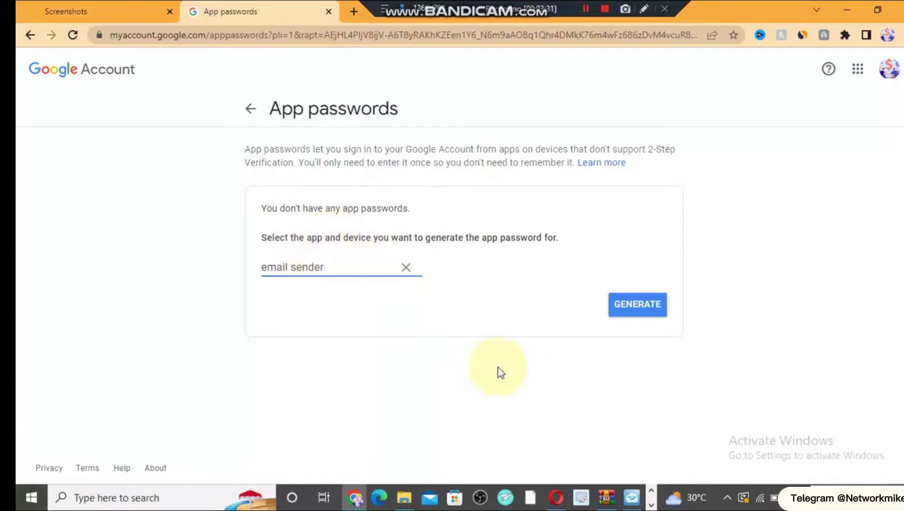
pyautogui.click(630, 307)
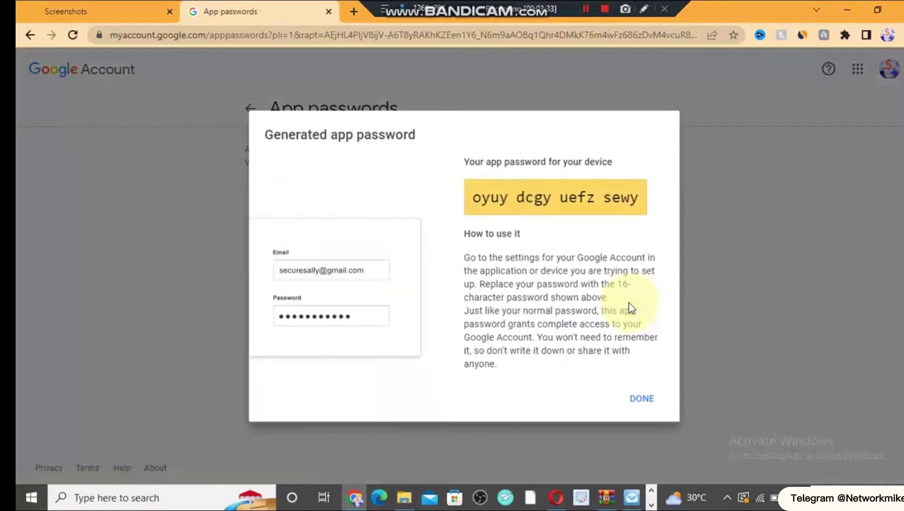
# - Copy the generated app password and return to Atomic Mail Sender's SMTP Password field
pyautogui.moveTo(472, 198); pyautogui.dragTo(641, 217)
pyautogui.rightClick(610, 200)
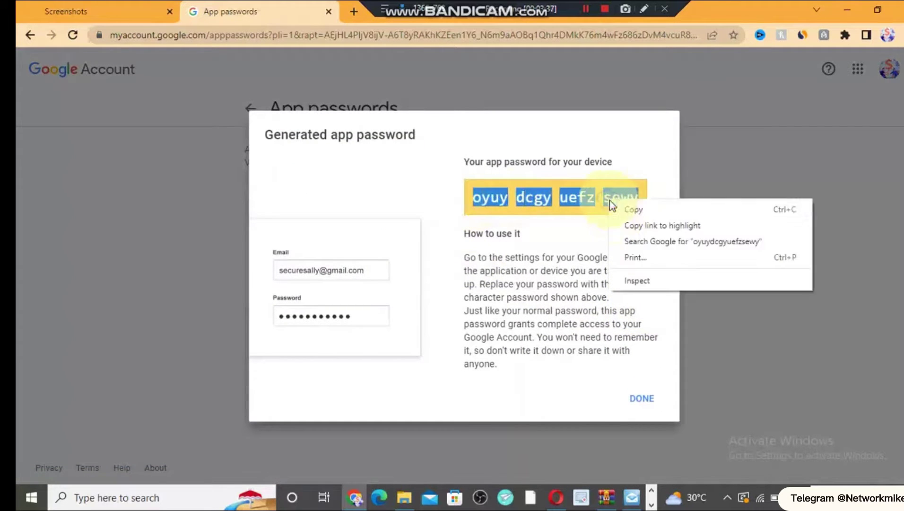
pyautogui.click(633, 208)
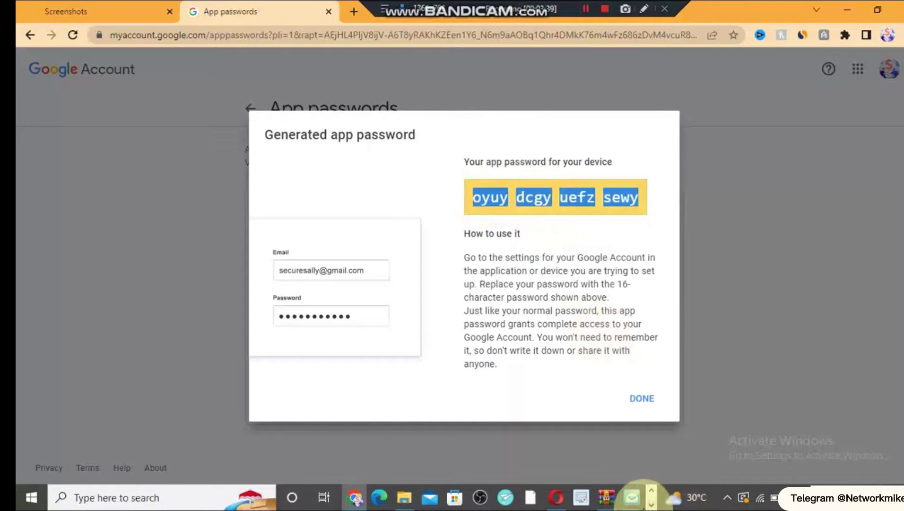
pyautogui.click(632, 496)
pyautogui.click(457, 305)
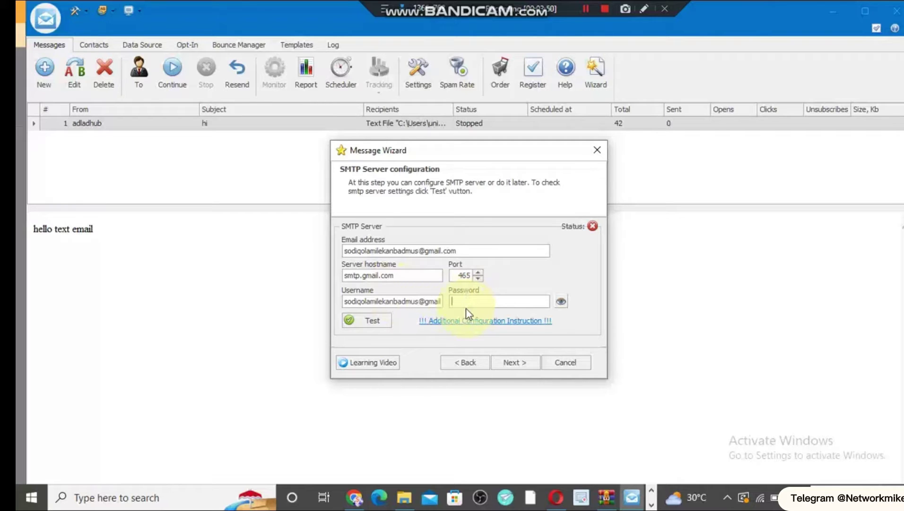
# - Paste the copied app password into the SMTP Password field
pyautogui.write('**********')
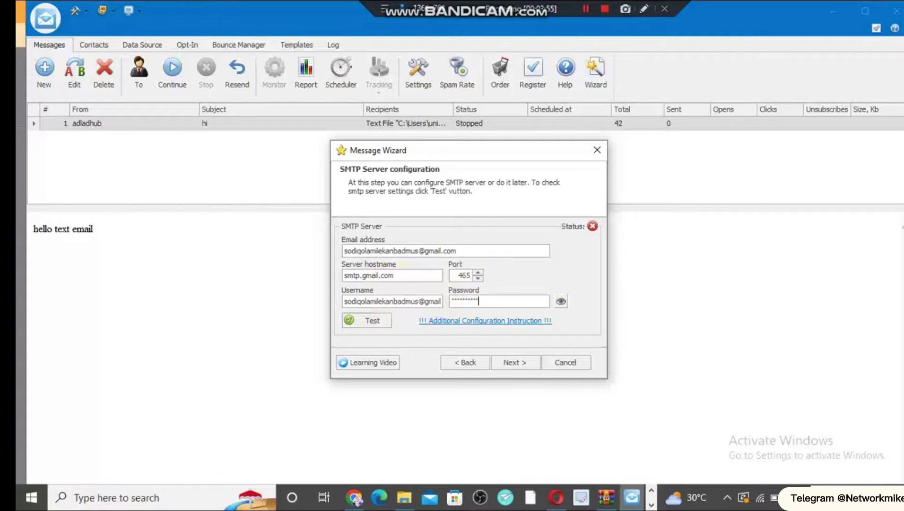
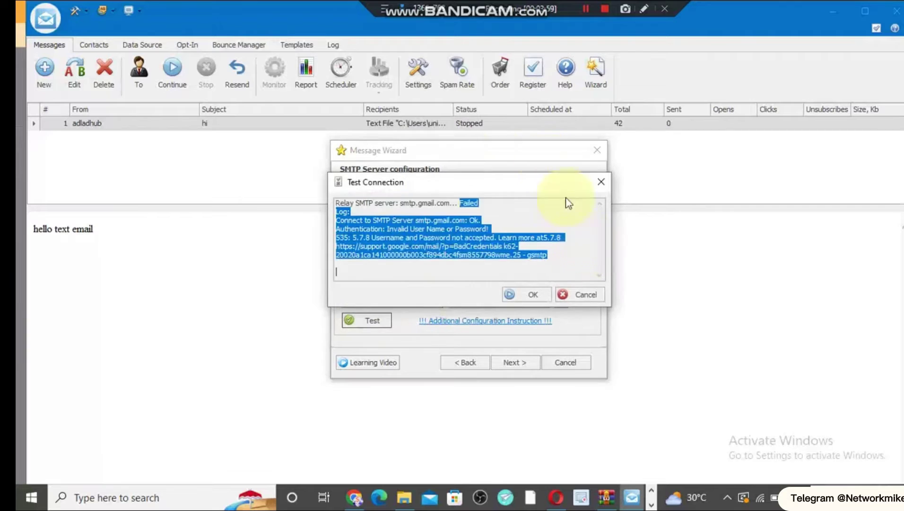
# - Retype the Gmail account password in the SMTP settings and retest; the connection still fails
pyautogui.doubleClick(469, 203)
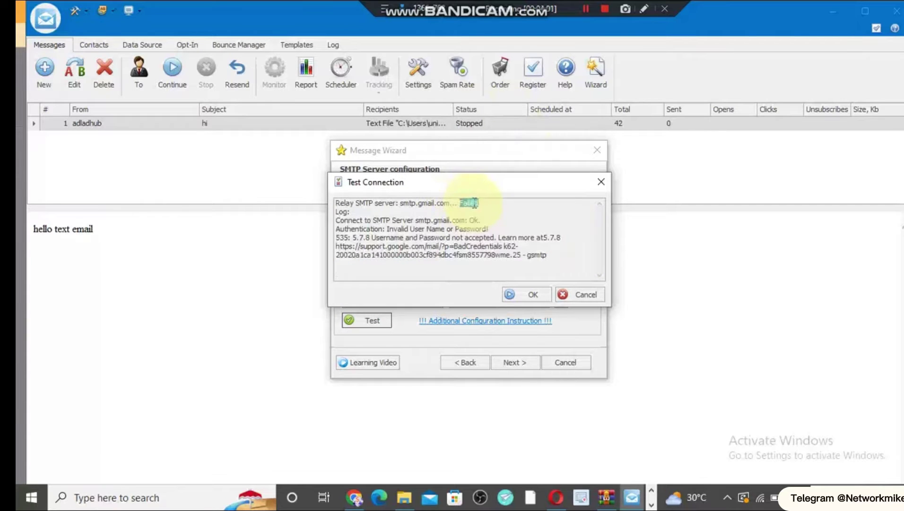
pyautogui.click(599, 181)
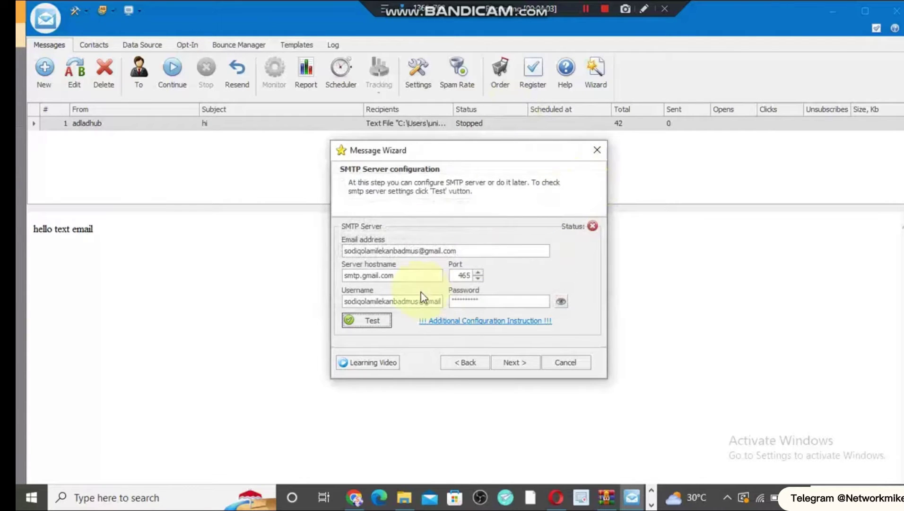
pyautogui.click(482, 301)
pyautogui.hotkey('ctrl', 'a')
pyautogui.write('**********')
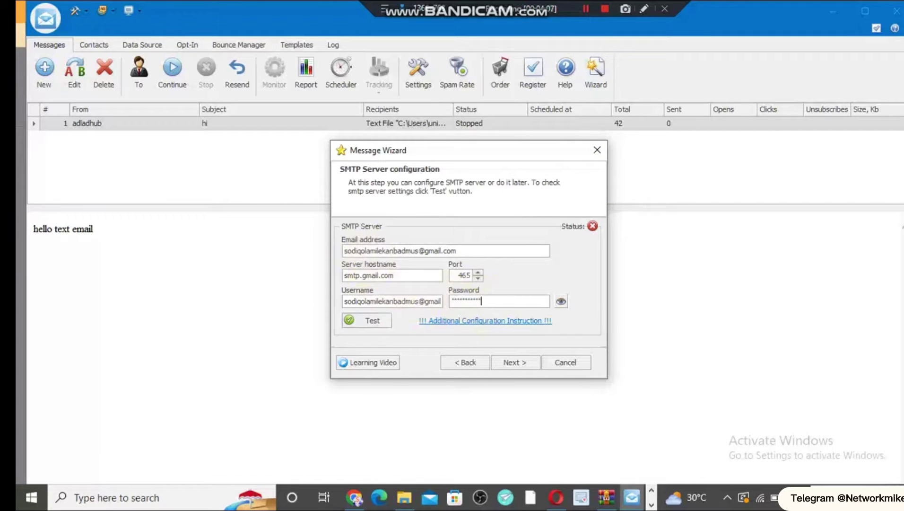
pyautogui.click(383, 323)
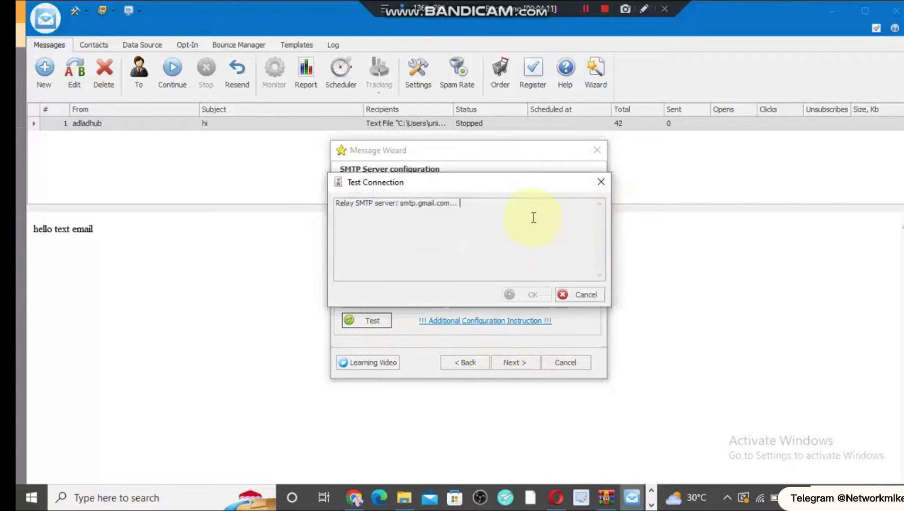
pyautogui.click(601, 181)
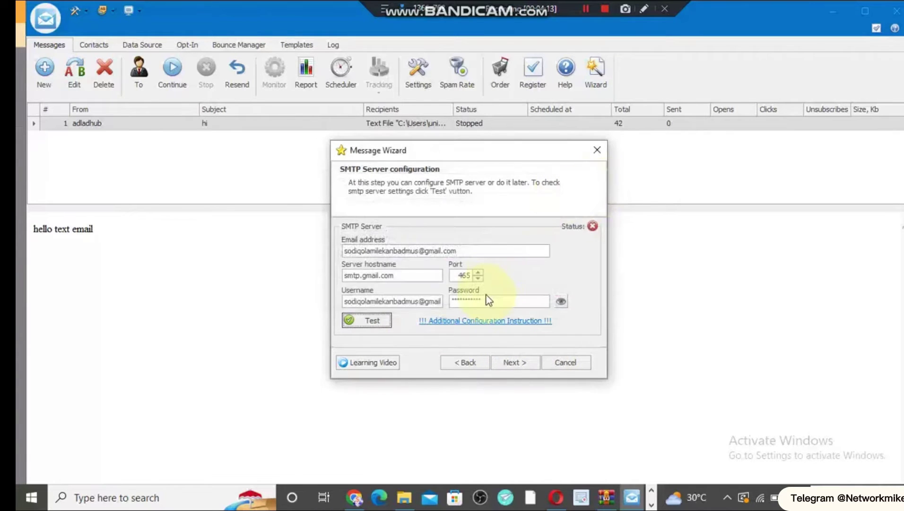
# - Copy the generated Google app password and select the mail sender's existing SMTP password
pyautogui.click(354, 497)
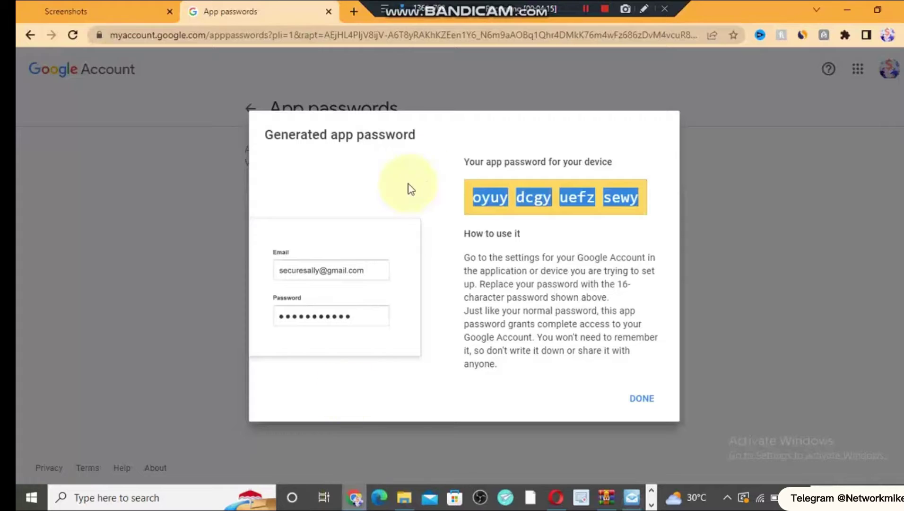
pyautogui.rightClick(500, 205)
pyautogui.click(507, 217)
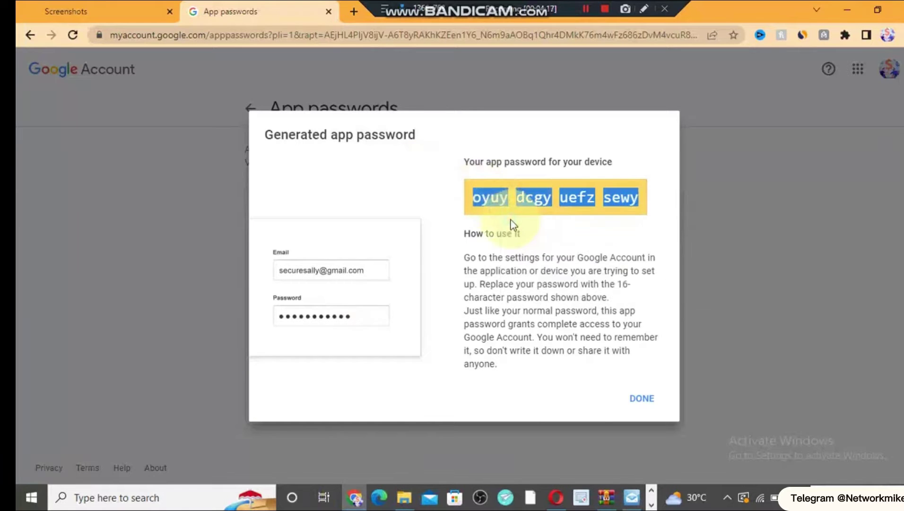
pyautogui.click(634, 501)
pyautogui.doubleClick(486, 297)
pyautogui.rightClick(486, 297)
# - Paste the app password, confirm the test reports smtp.gmail.com OK, and continue to Data source
pyautogui.click(512, 351)
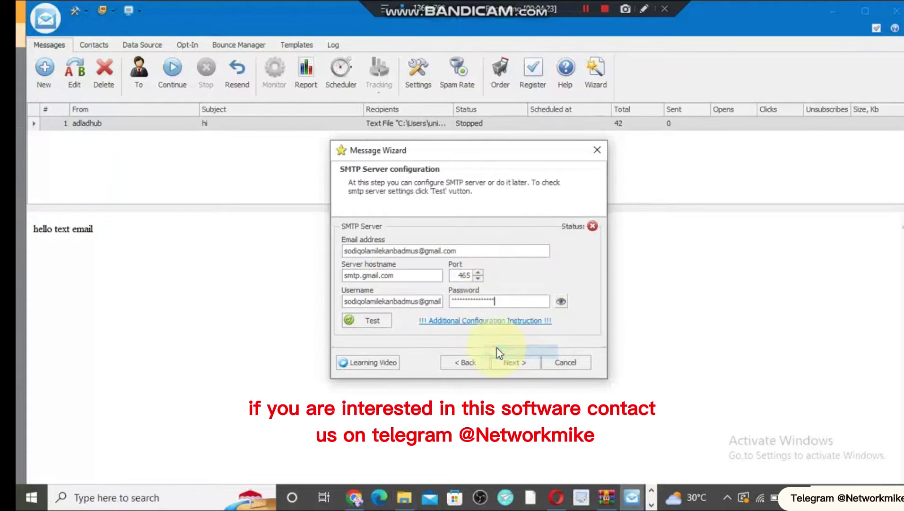
pyautogui.click(364, 322)
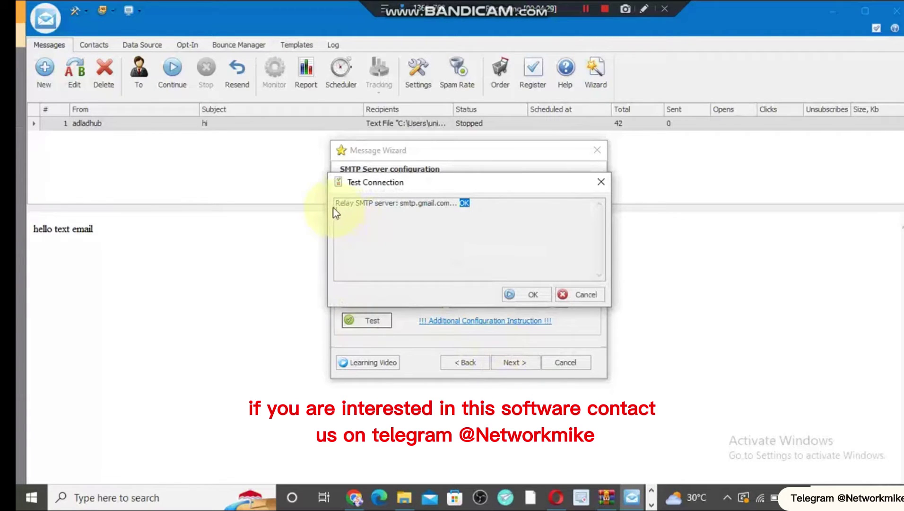
pyautogui.moveTo(408, 203); pyautogui.dragTo(455, 202)
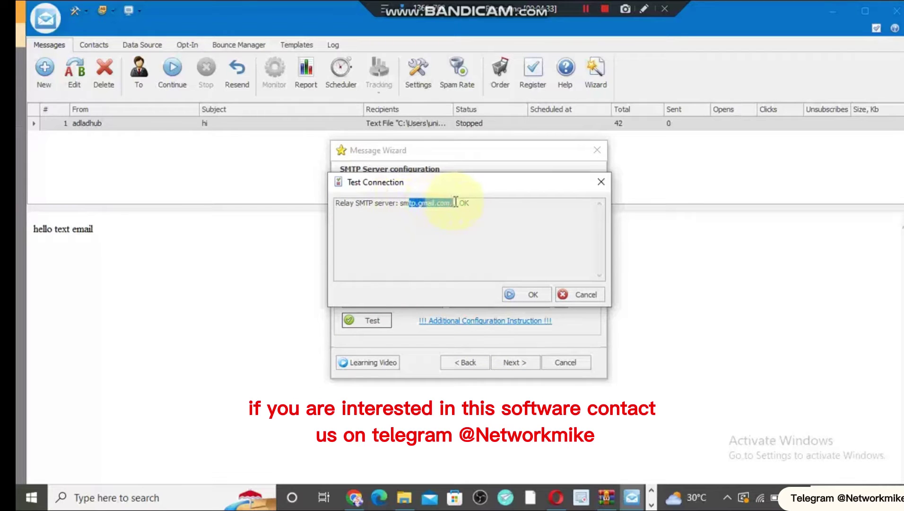
pyautogui.click(520, 294)
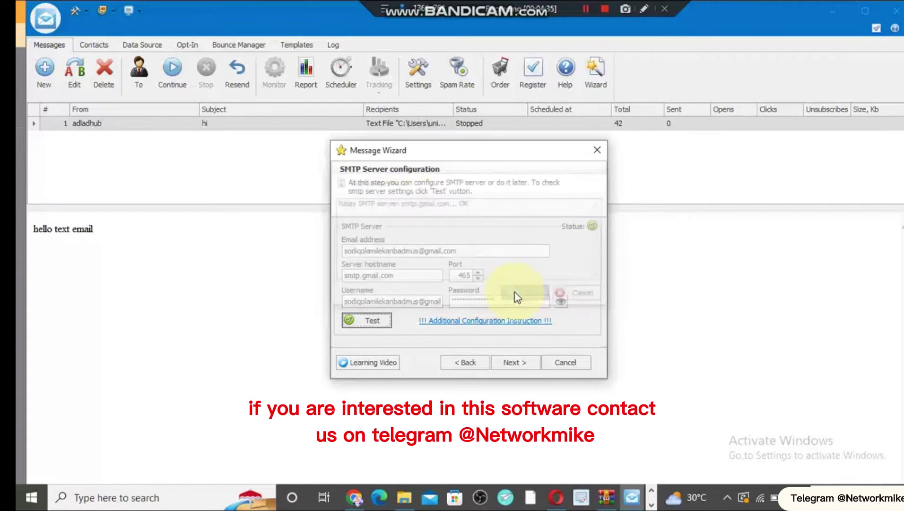
pyautogui.click(513, 362)
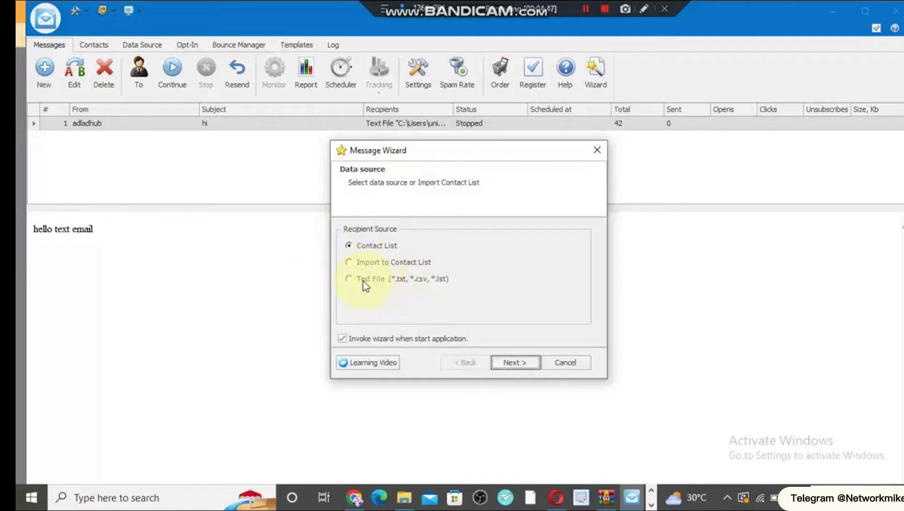
# - Choose Text File as the data source and load weight loose from Documents as recipients
pyautogui.click(349, 279)
pyautogui.click(522, 361)
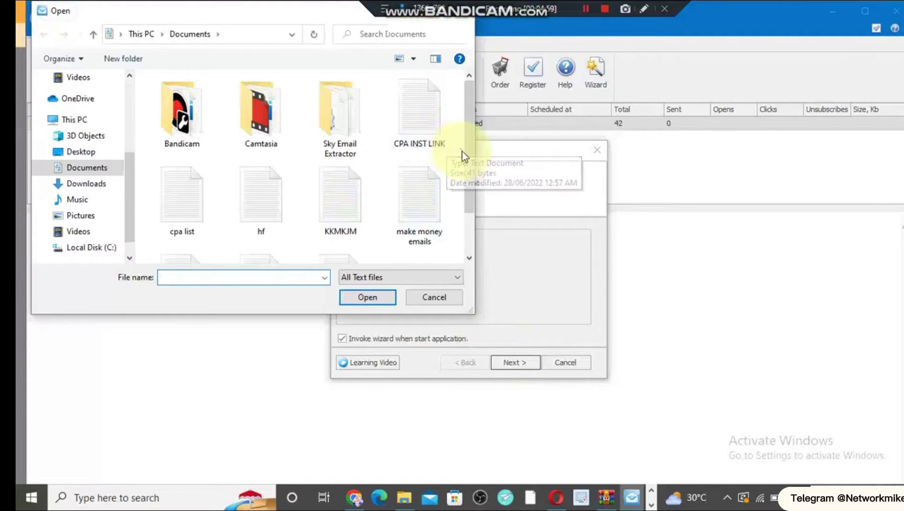
pyautogui.moveTo(468, 157); pyautogui.dragTo(452, 207)
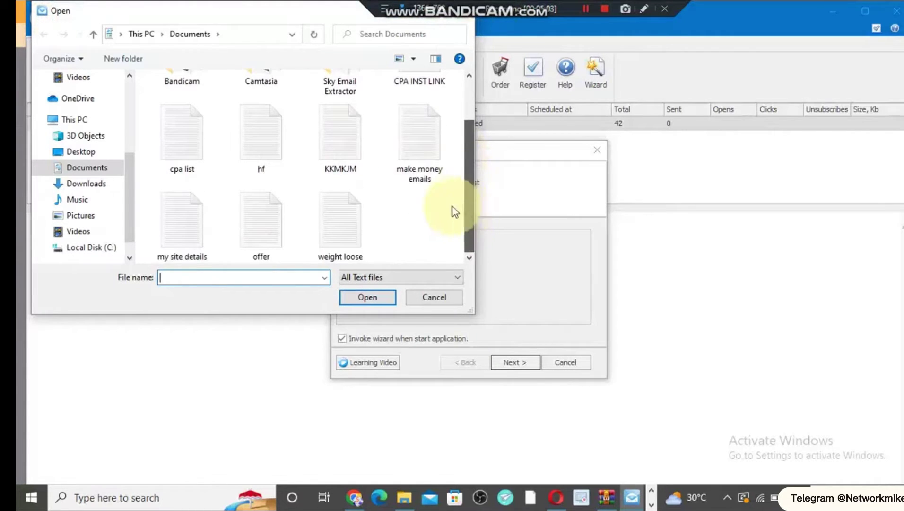
pyautogui.click(348, 220)
pyautogui.doubleClick(349, 220)
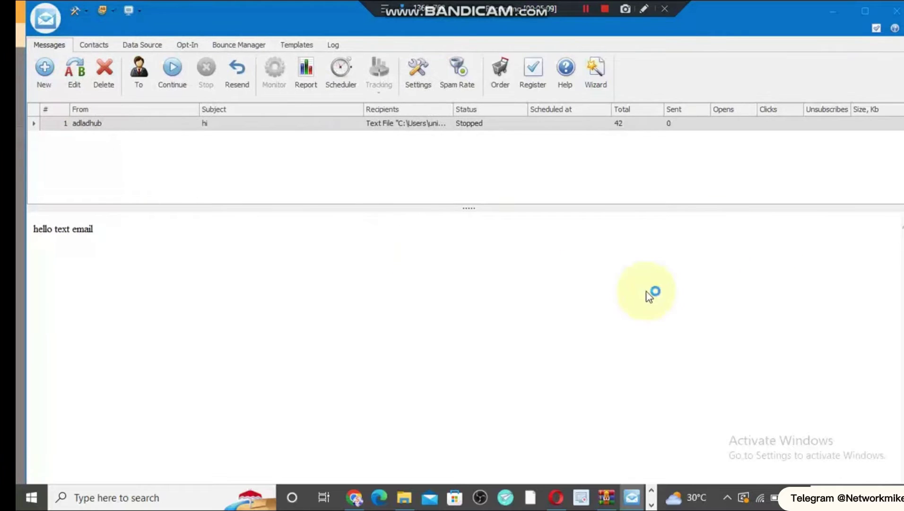
# - Open the message and check that the recipients path points to weight loose.txt
pyautogui.doubleClick(295, 248)
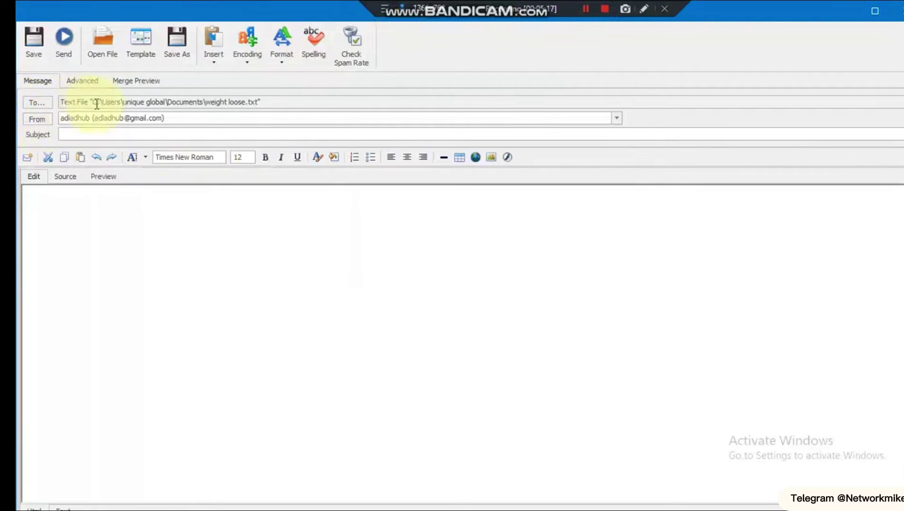
pyautogui.moveTo(200, 103); pyautogui.dragTo(271, 97)
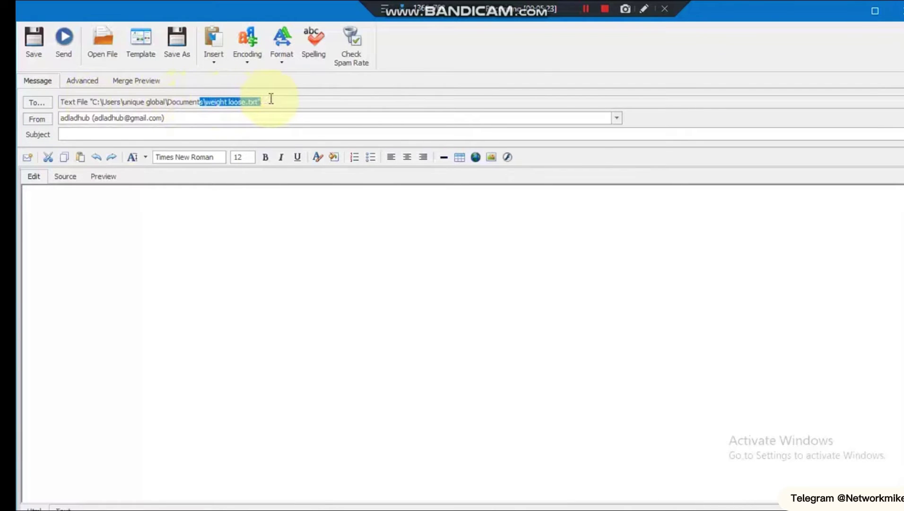
pyautogui.click(270, 98)
pyautogui.moveTo(271, 99); pyautogui.dragTo(266, 130)
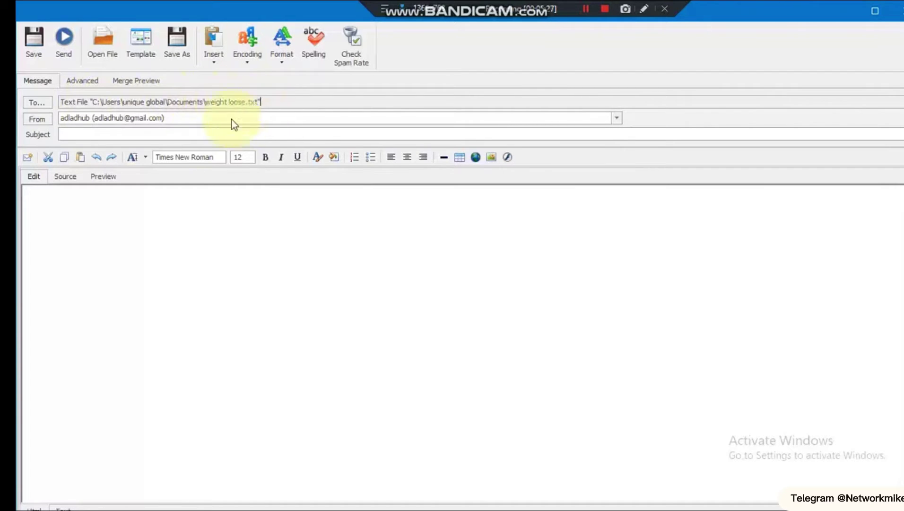
# - Keep the same sender account and set the subject to 'hello'
pyautogui.click(157, 132)
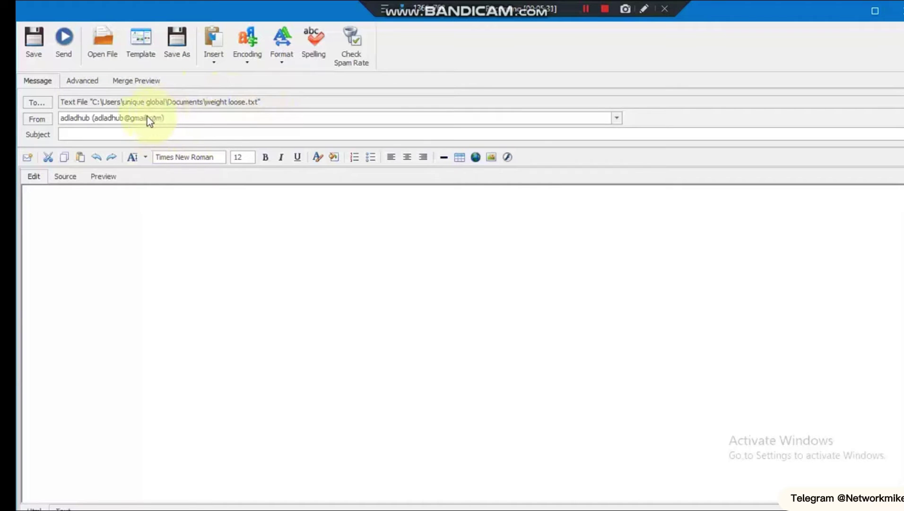
pyautogui.click(139, 116)
pyautogui.click(141, 131)
pyautogui.click(140, 133)
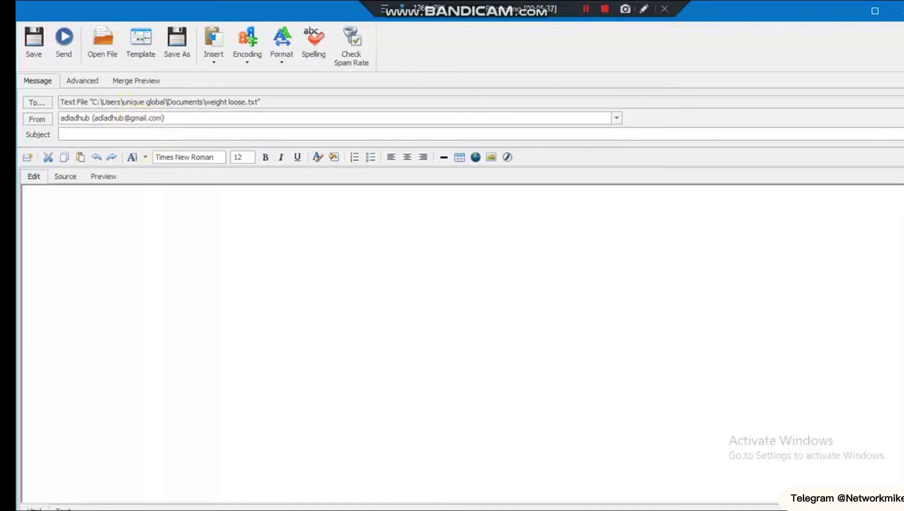
pyautogui.write('hello')
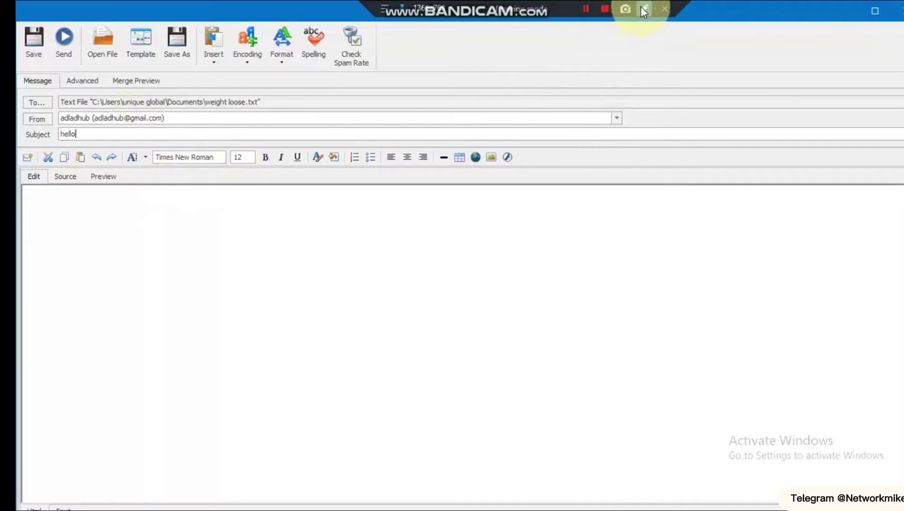
# - Type the sample text 'dfnknfklnzl;rjkle' into the message body
pyautogui.click(193, 99)
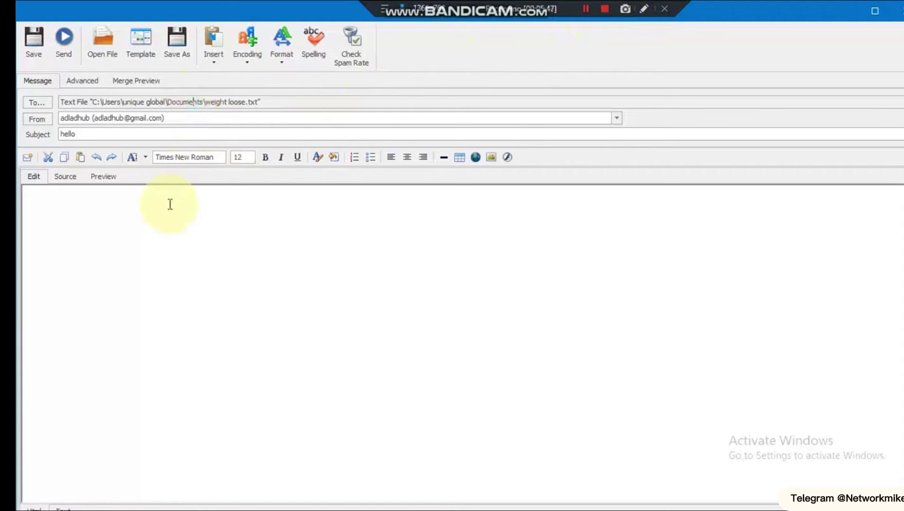
pyautogui.click(118, 222)
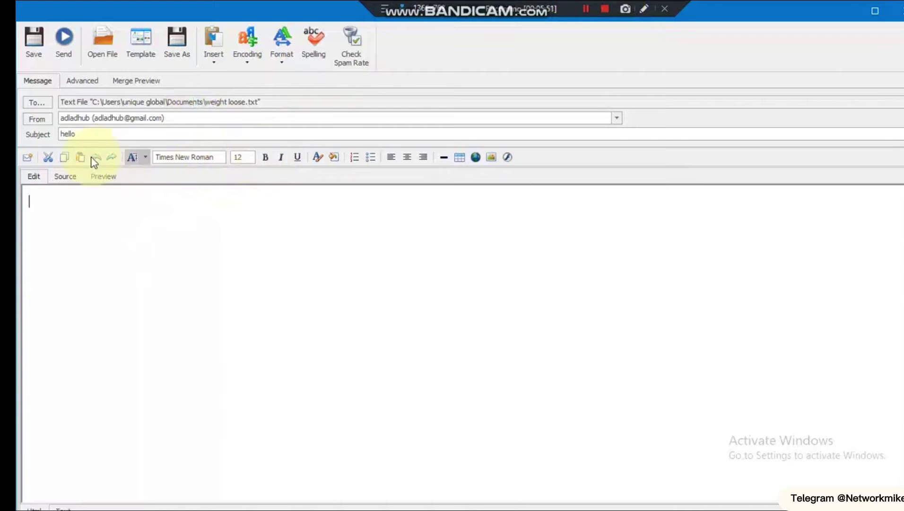
pyautogui.write('dfnknfklnzl;rjkle')
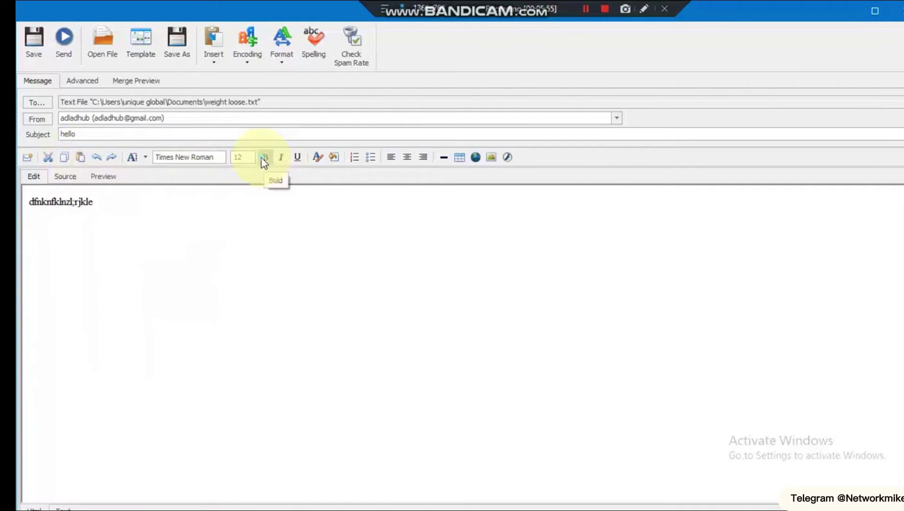
# - Format the body text bold, size 36, in the MS Mincho font
pyautogui.moveTo(97, 202); pyautogui.dragTo(17, 207)
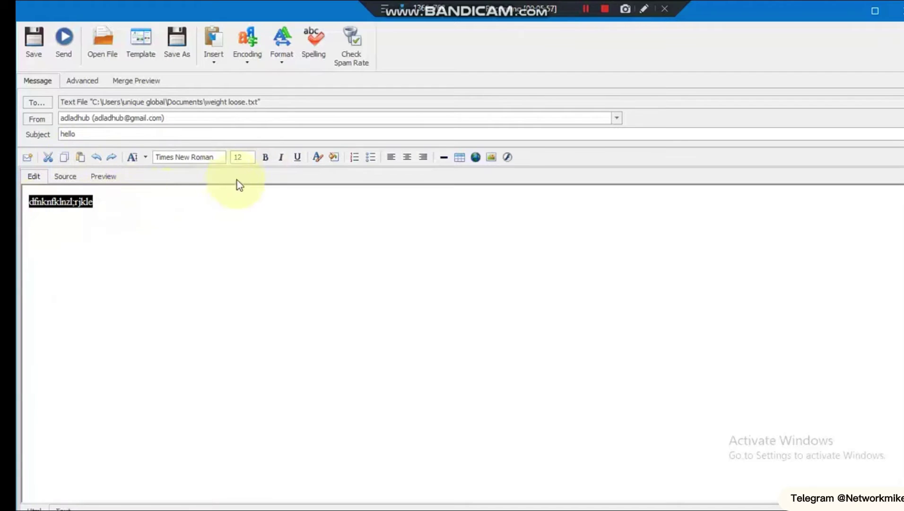
pyautogui.click(264, 158)
pyautogui.click(248, 160)
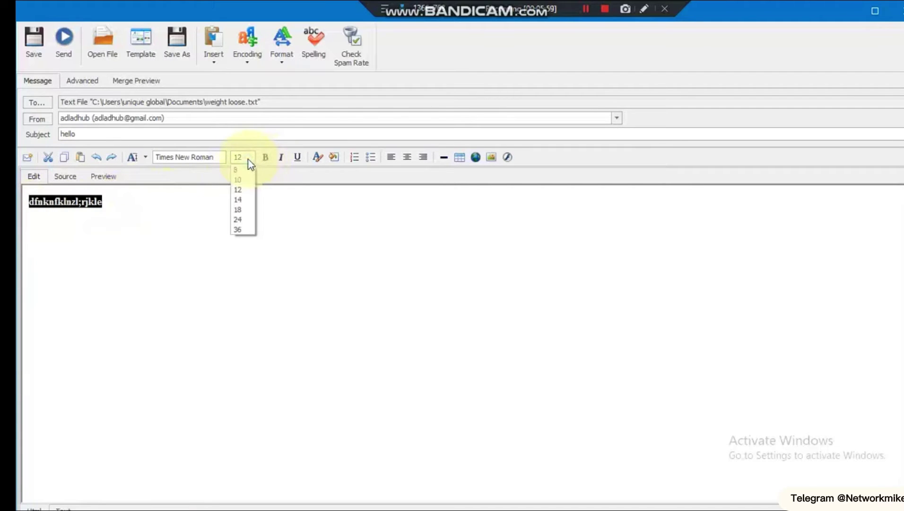
pyautogui.click(247, 229)
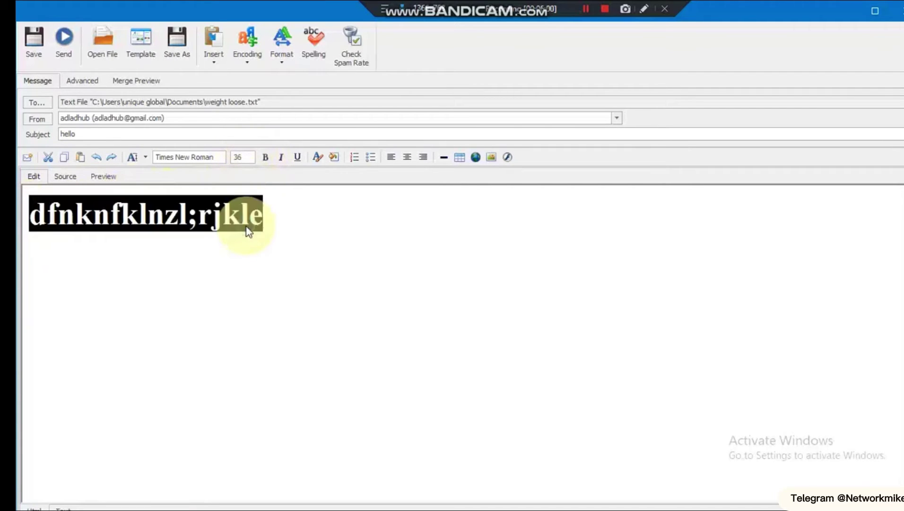
pyautogui.click(248, 160)
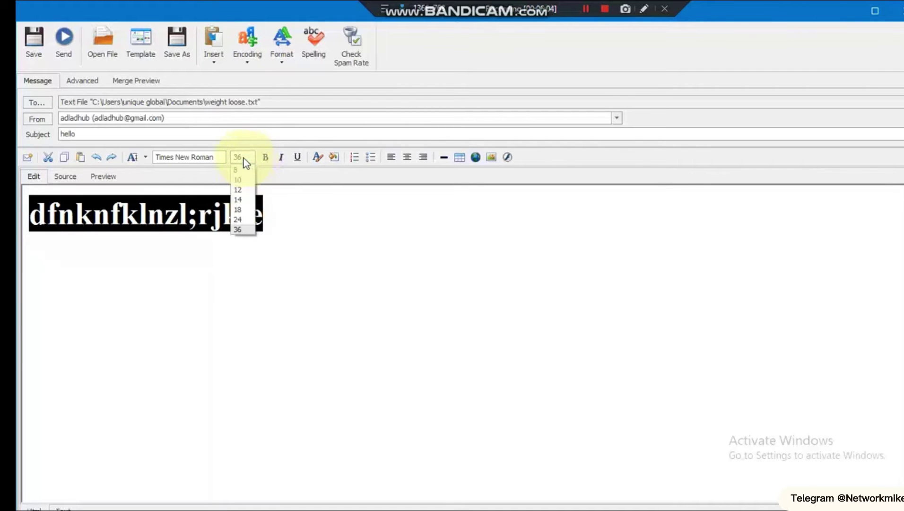
pyautogui.click(209, 158)
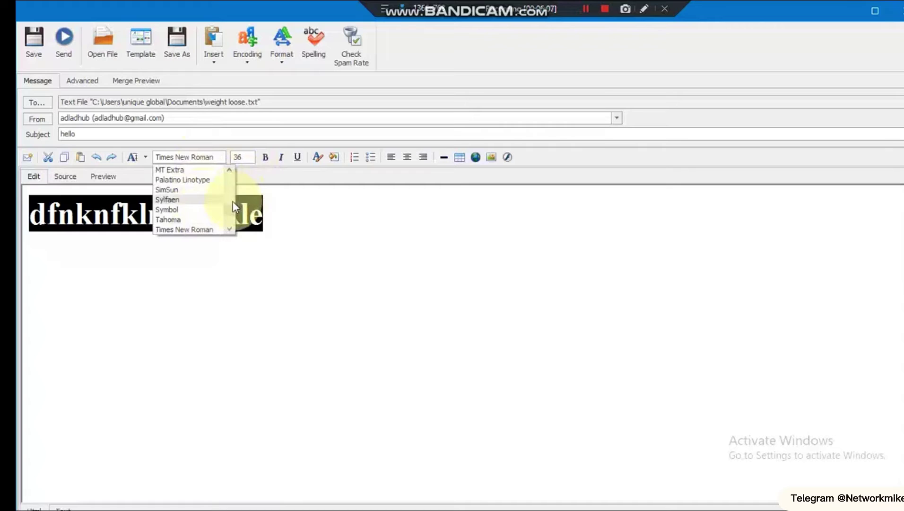
pyautogui.scroll(2, 232, 204)
pyautogui.click(194, 215)
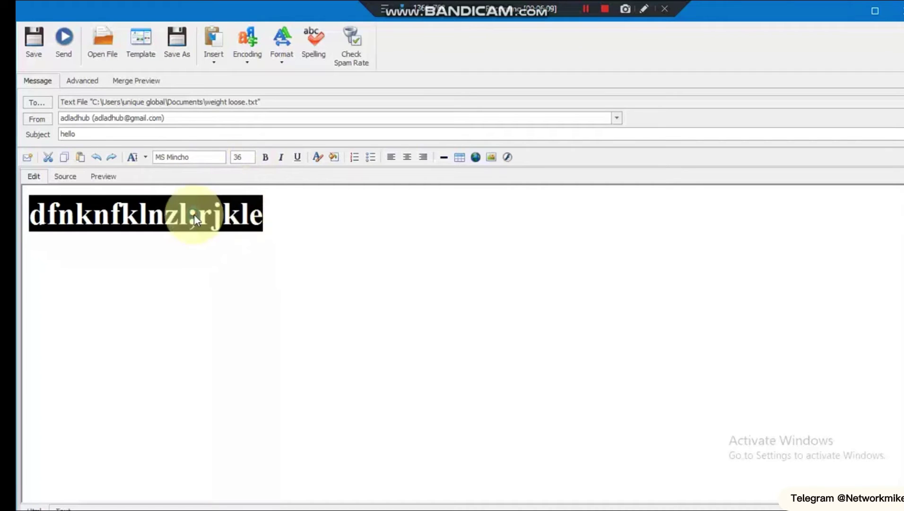
pyautogui.click(312, 213)
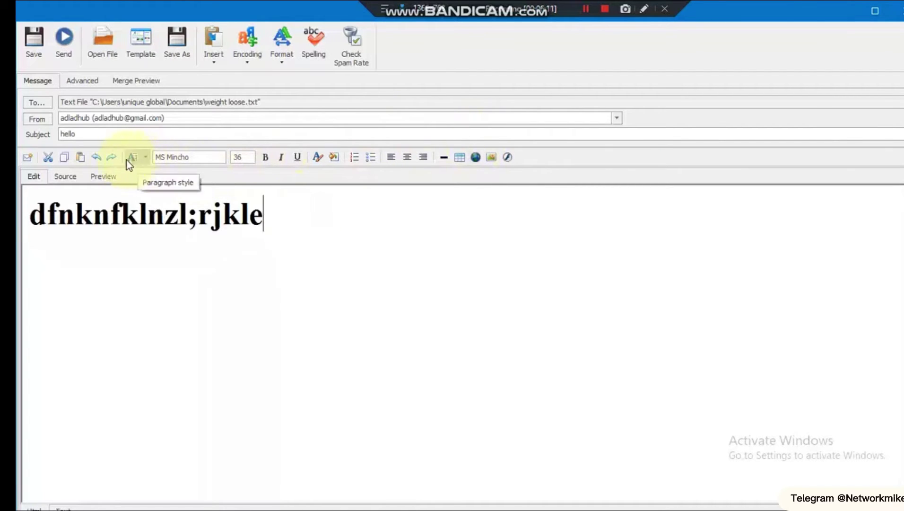
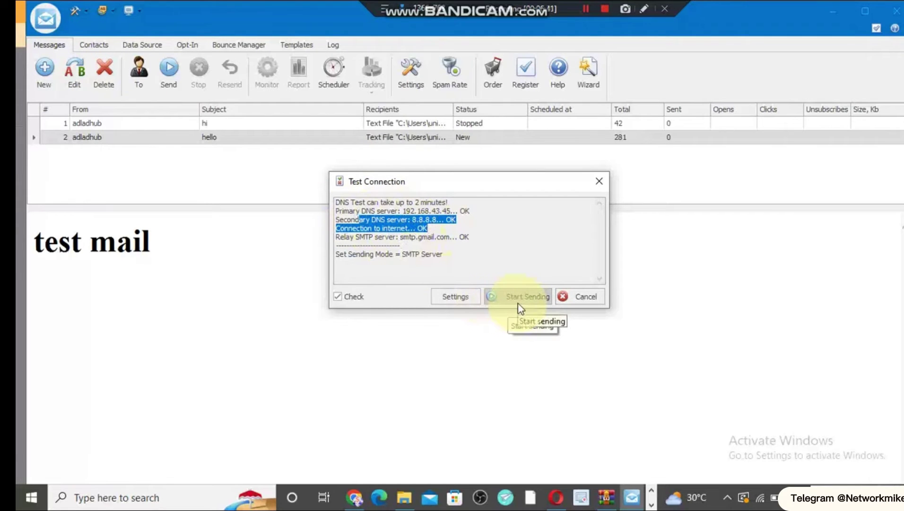
pyautogui.click(424, 256)
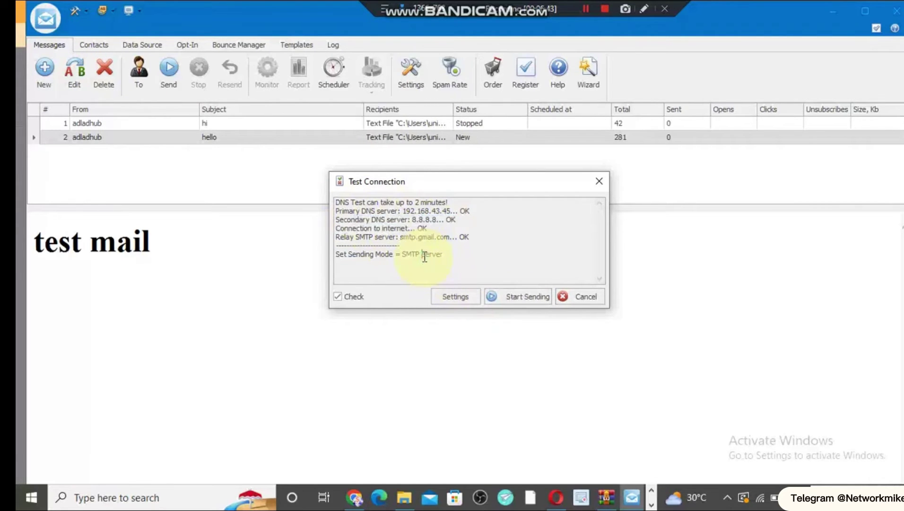
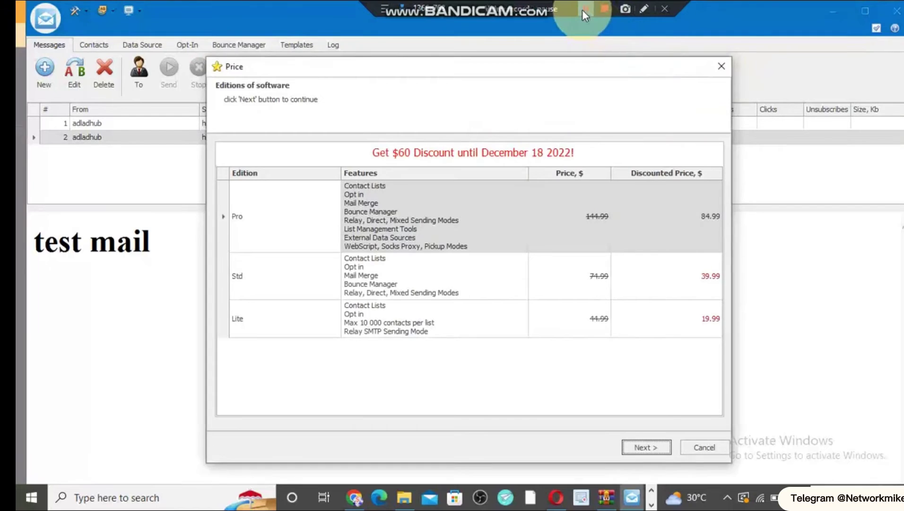
# - Dismiss the edition pricing offer and preview the stopped 'hi' and sent 'hello' messages
pyautogui.click(582, 9)
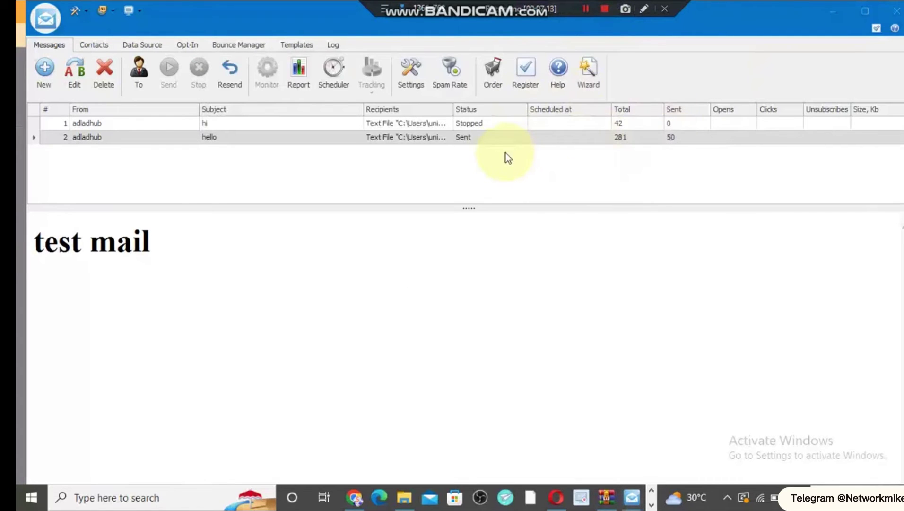
pyautogui.click(309, 125)
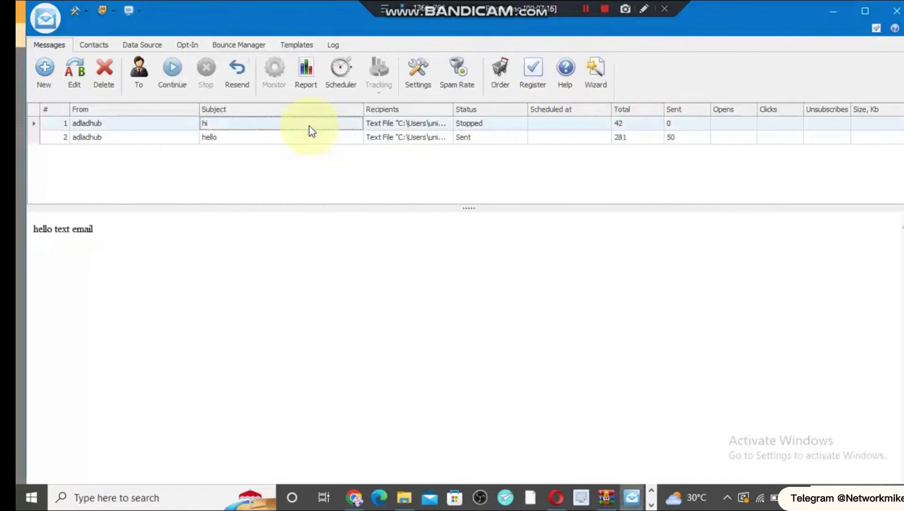
pyautogui.click(601, 141)
# - Re-compare the 'hello' and 'hi' previews, then open 'hello' in the message editor
pyautogui.click(616, 140)
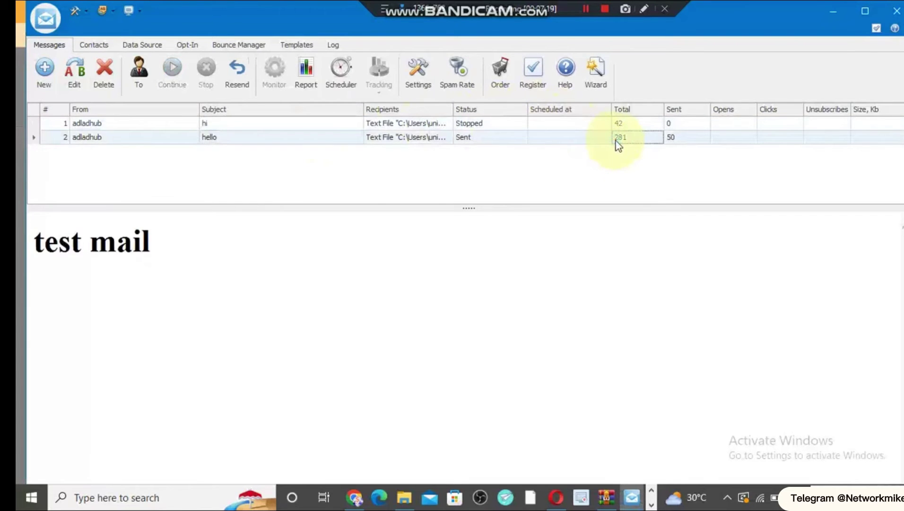
pyautogui.click(428, 125)
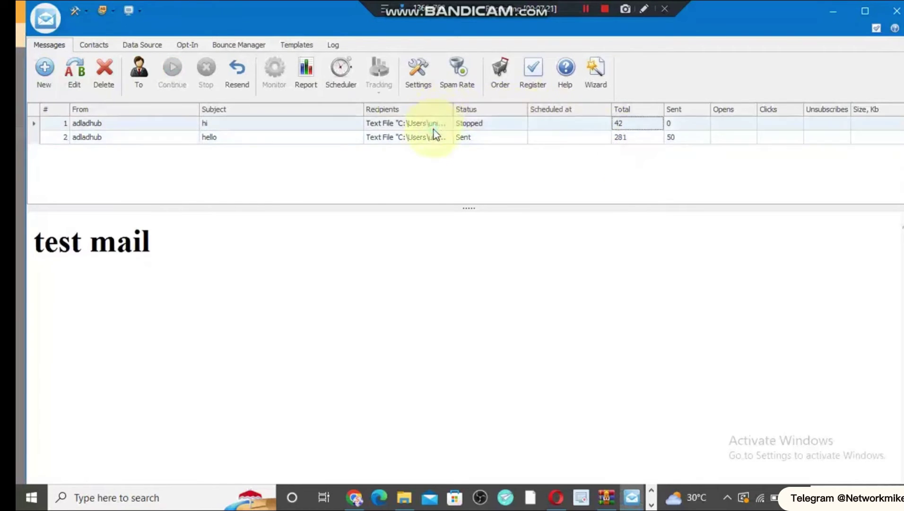
pyautogui.doubleClick(417, 139)
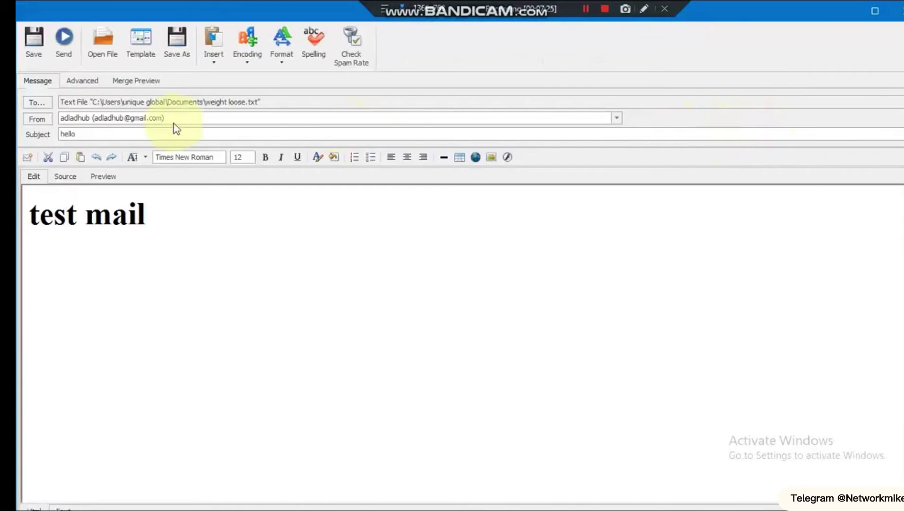
# - Inspect the 'weight loose.txt' recipient path and the Advanced options: no attachments, Normal priority, scheduler None
pyautogui.click(342, 62)
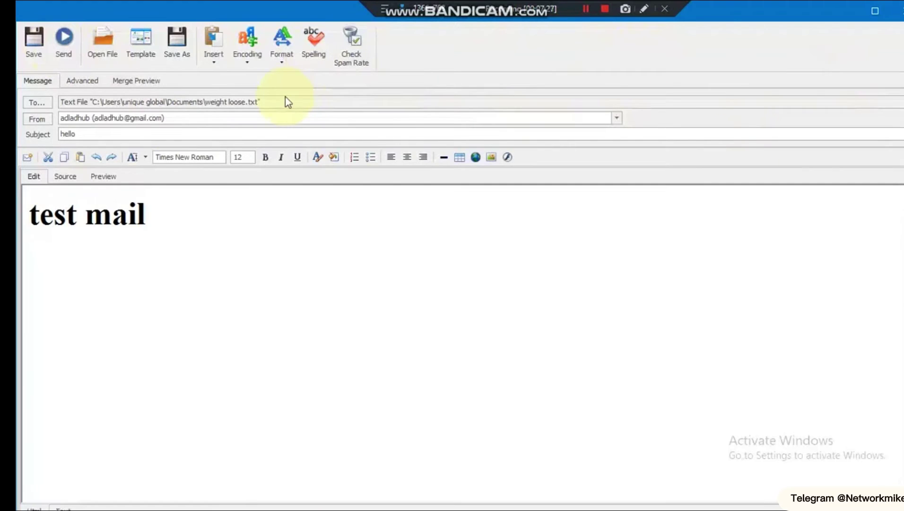
pyautogui.moveTo(272, 101); pyautogui.dragTo(59, 105)
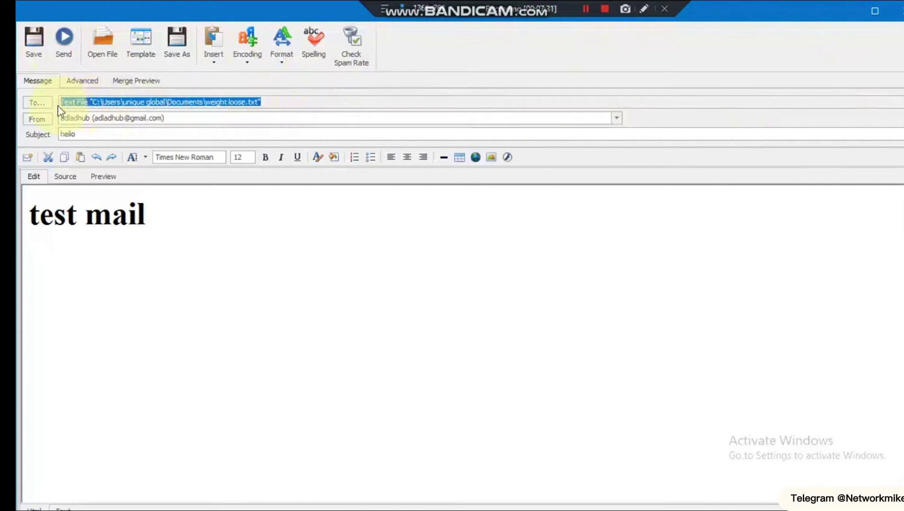
pyautogui.click(47, 87)
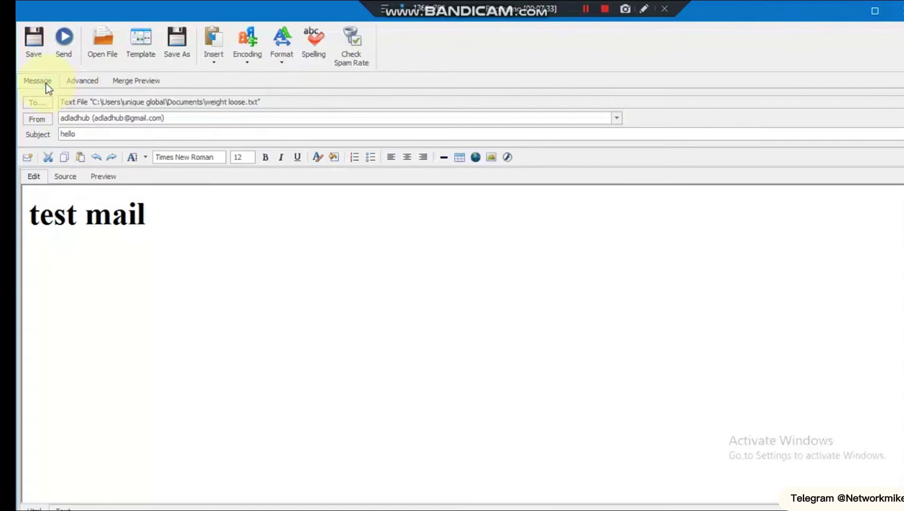
pyautogui.click(72, 83)
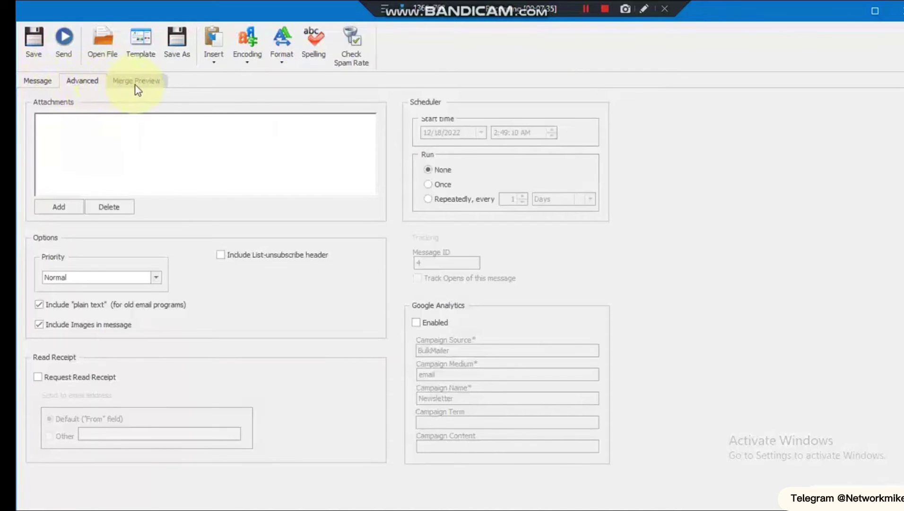
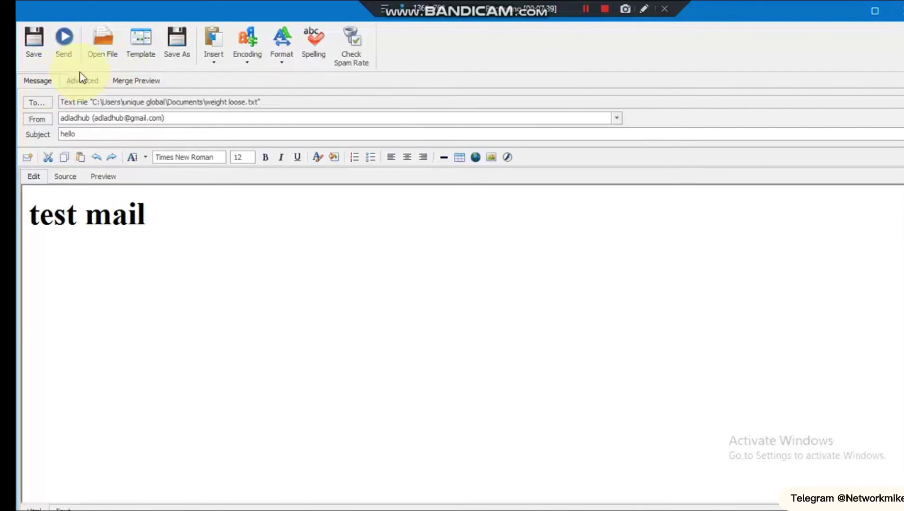
# - Look over the available sender accounts, then close the account list
pyautogui.click(126, 119)
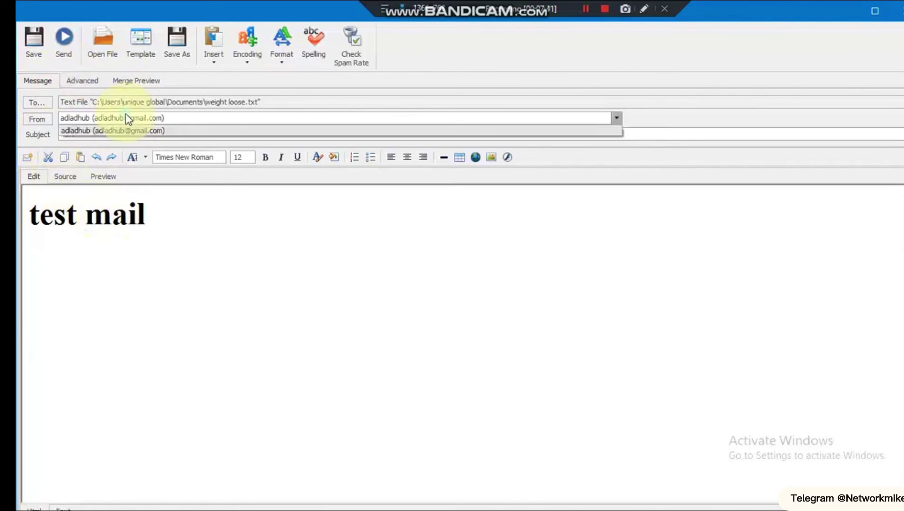
pyautogui.click(68, 45)
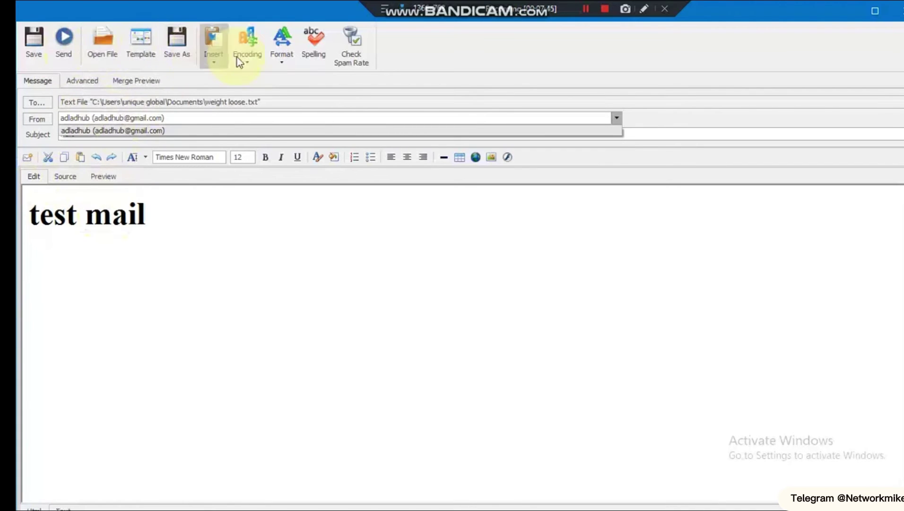
pyautogui.click(586, 1)
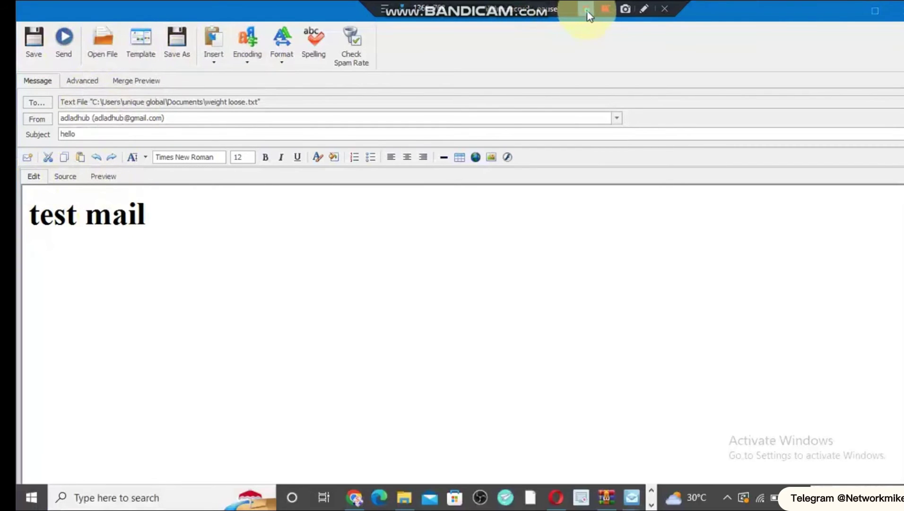
# - Run a spam rate check: the message scores 1.9 / 6, not spam, including HTML_FONT_SIZE_HUGE
pyautogui.click(355, 62)
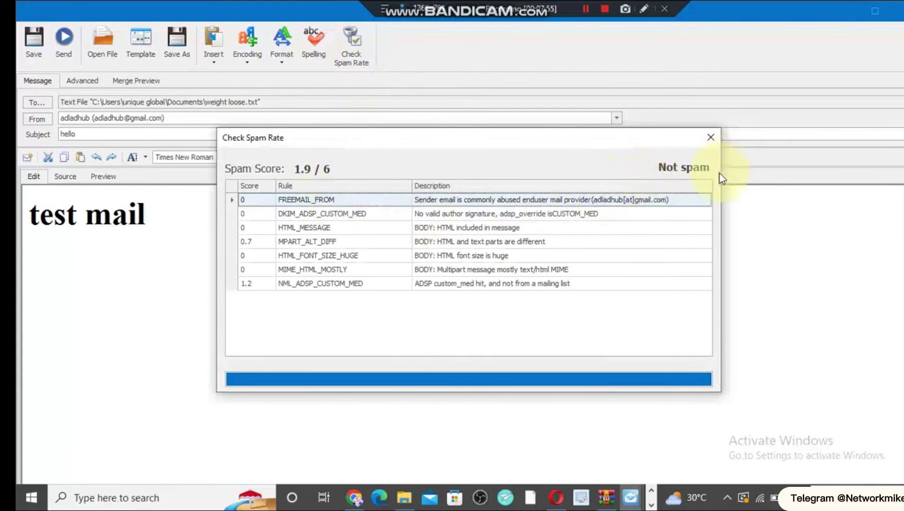
pyautogui.click(551, 257)
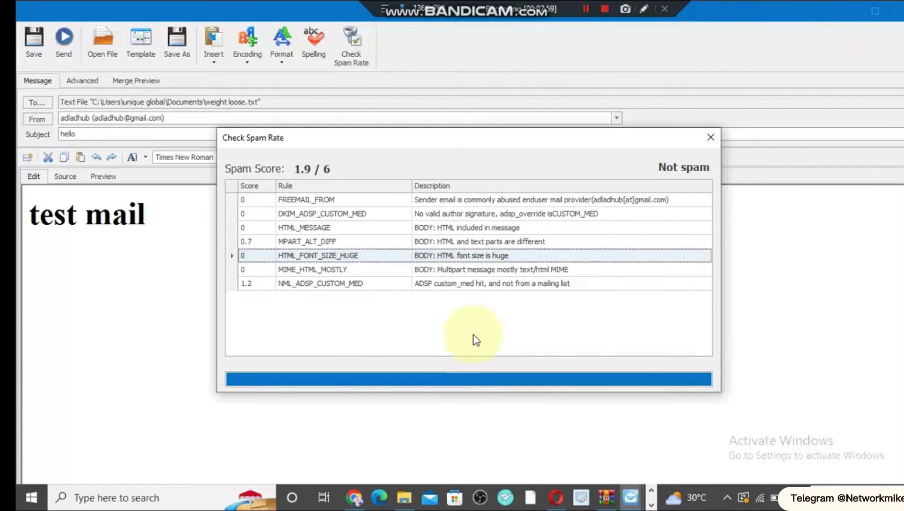
pyautogui.click(581, 5)
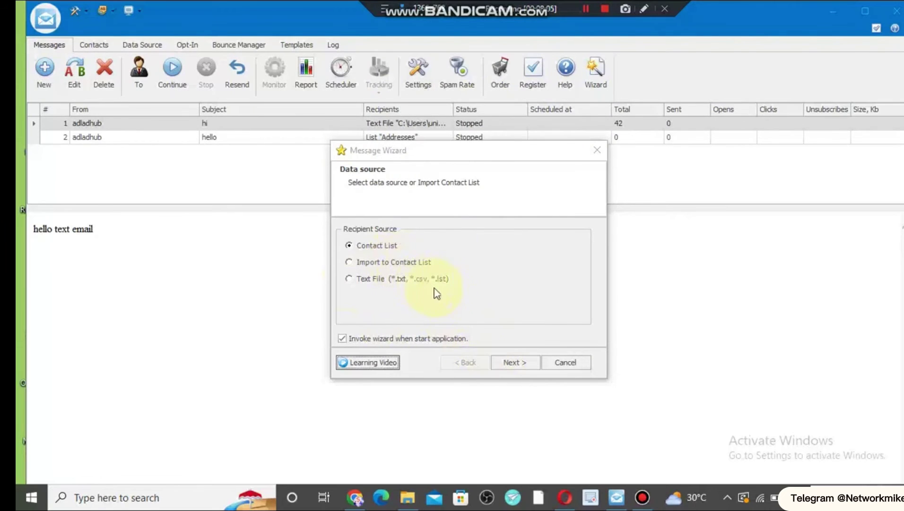
# - Address the new message to contact list fdf and select its List "fdf" recipient entry
pyautogui.click(505, 361)
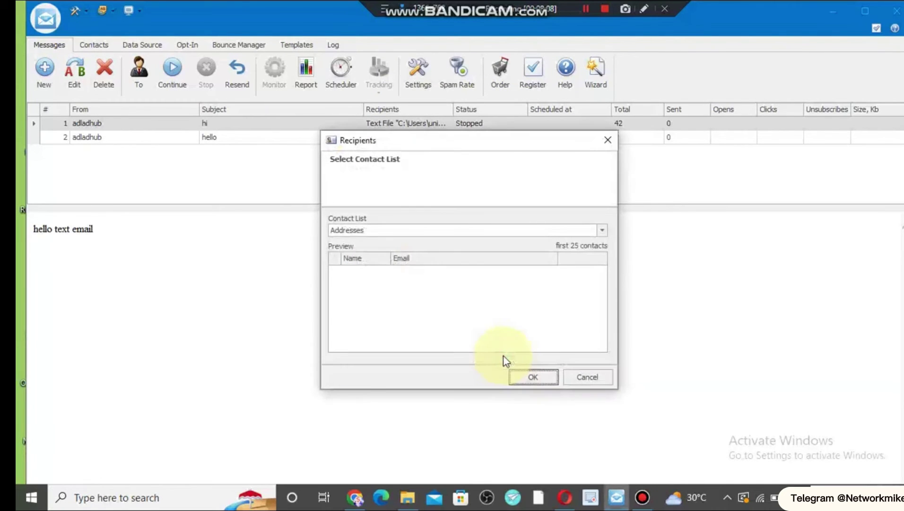
pyautogui.click(373, 231)
pyautogui.click(377, 252)
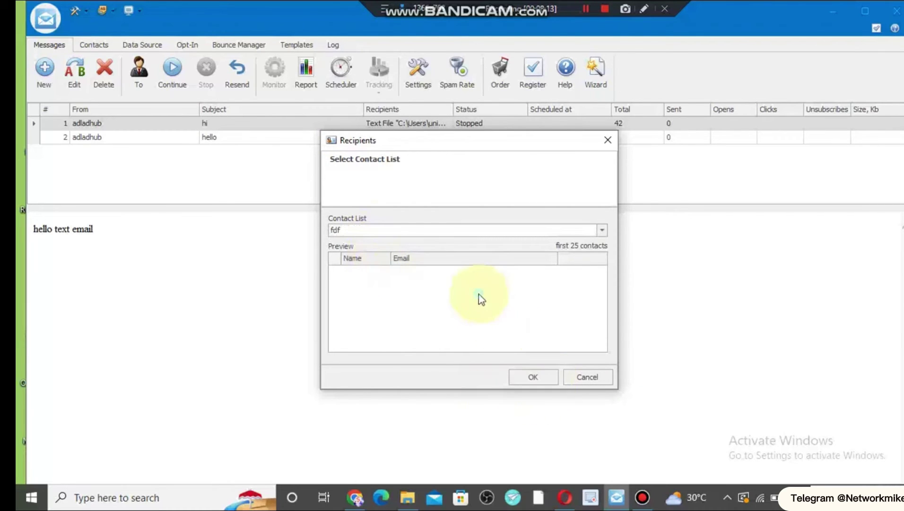
pyautogui.click(529, 377)
pyautogui.click(514, 363)
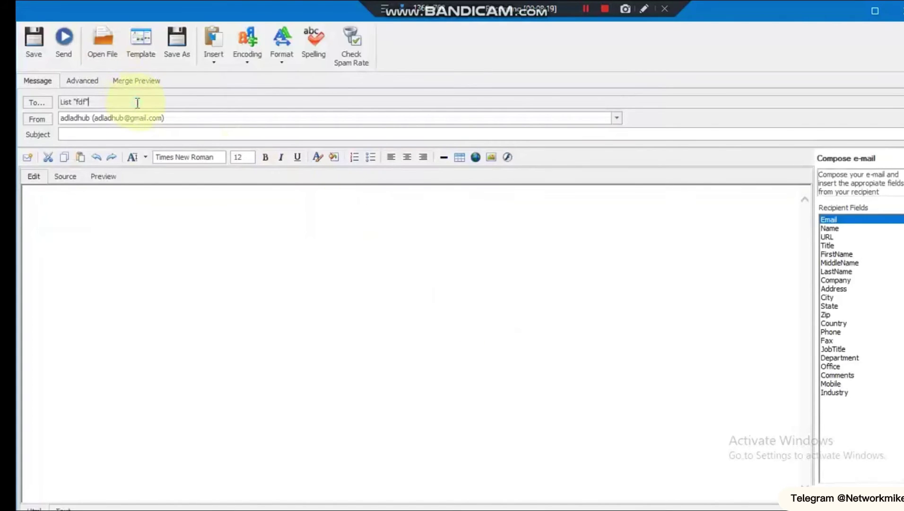
pyautogui.moveTo(137, 103); pyautogui.dragTo(54, 106)
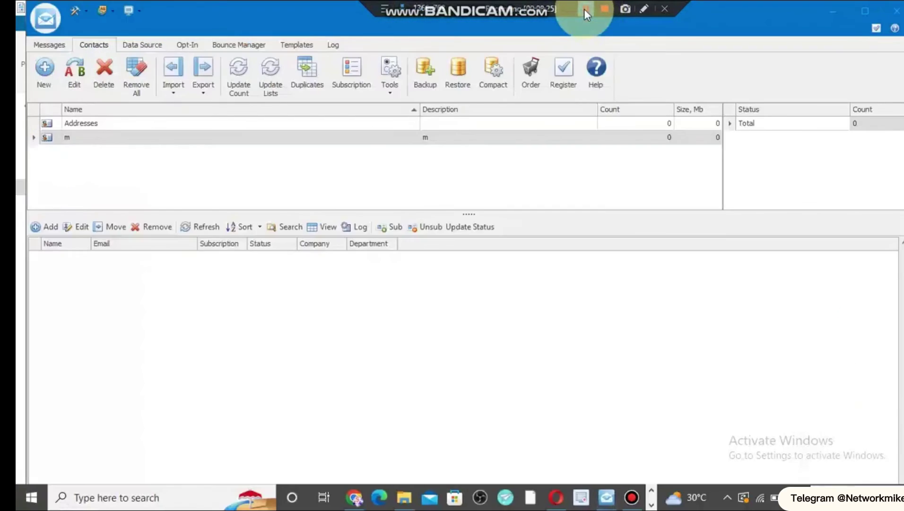
# - Import the contact from CPA INST LINK.txt into the existing list m
pyautogui.click(198, 136)
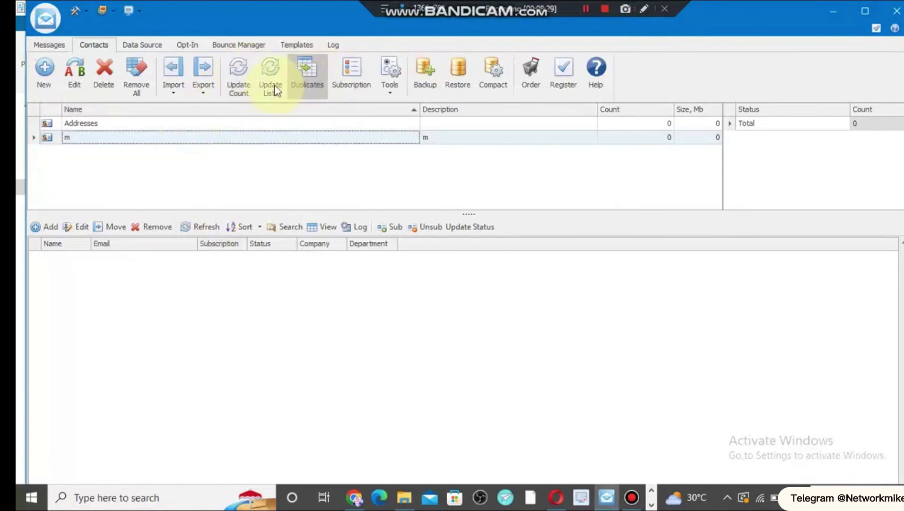
pyautogui.click(175, 78)
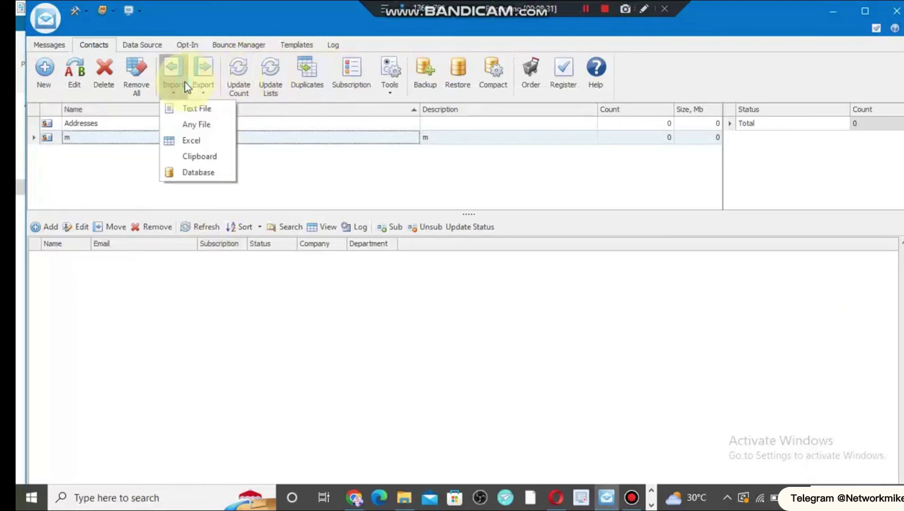
pyautogui.click(204, 123)
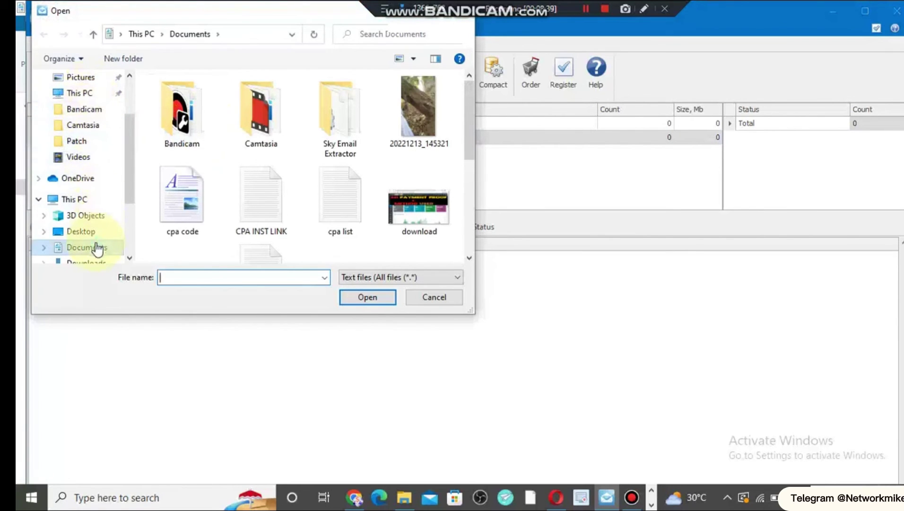
pyautogui.click(249, 209)
pyautogui.doubleClick(250, 210)
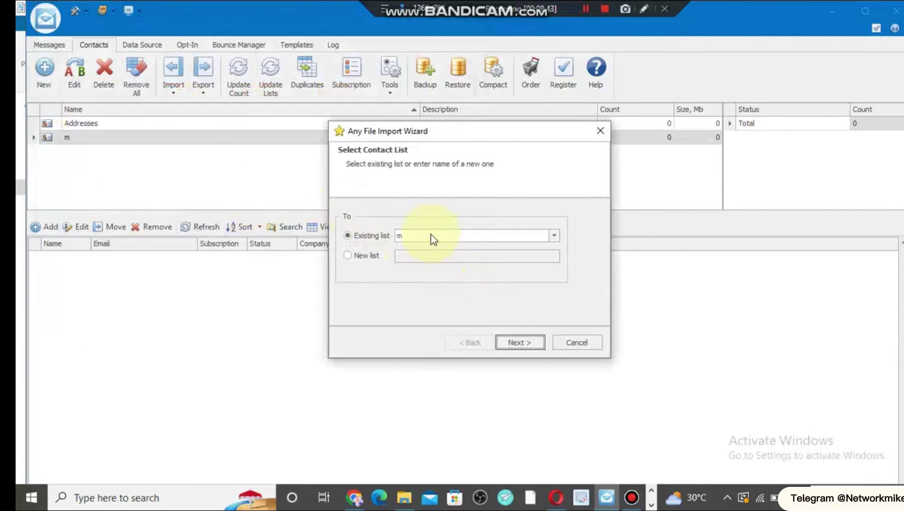
pyautogui.click(420, 238)
pyautogui.click(420, 238)
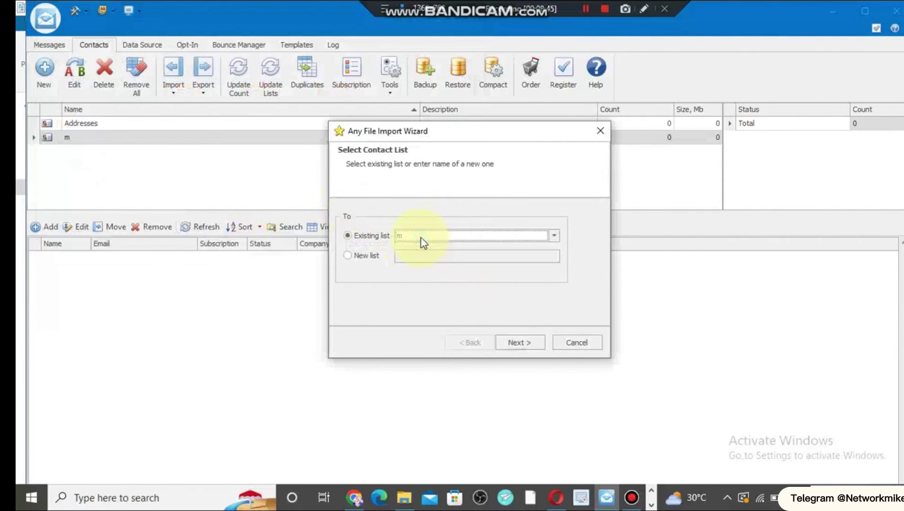
pyautogui.click(512, 343)
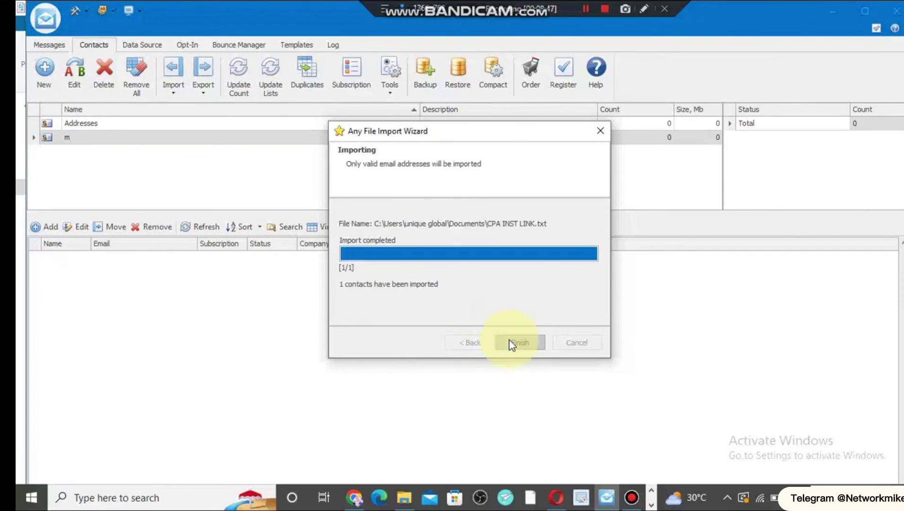
pyautogui.click(519, 343)
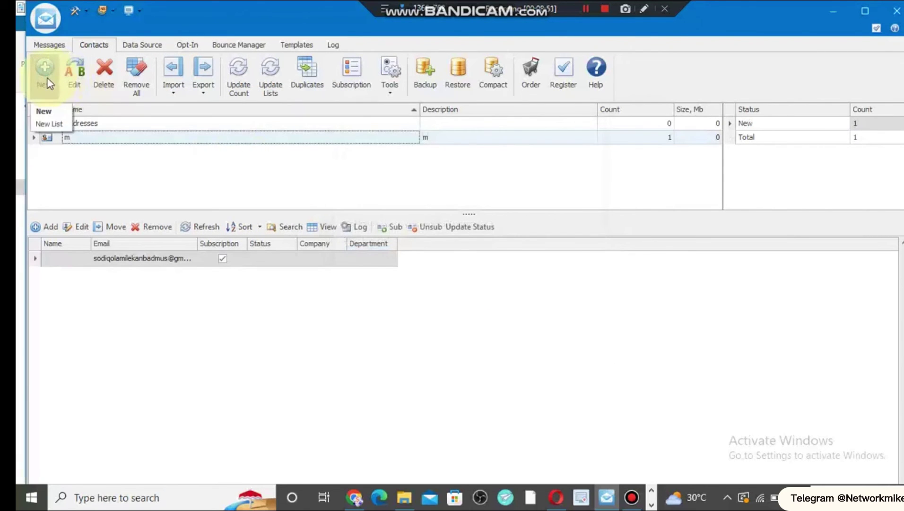
# - Start a new contact list, discard it, and return to the Messages page
pyautogui.click(48, 80)
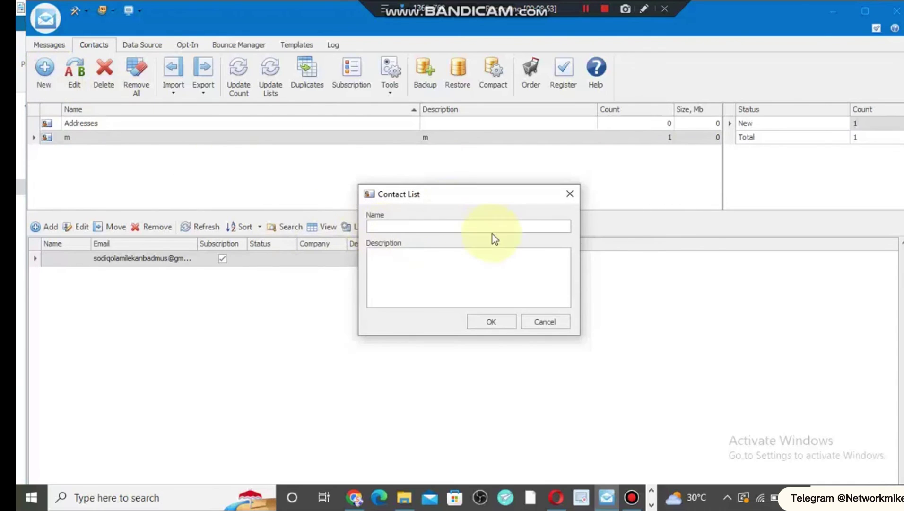
pyautogui.click(568, 194)
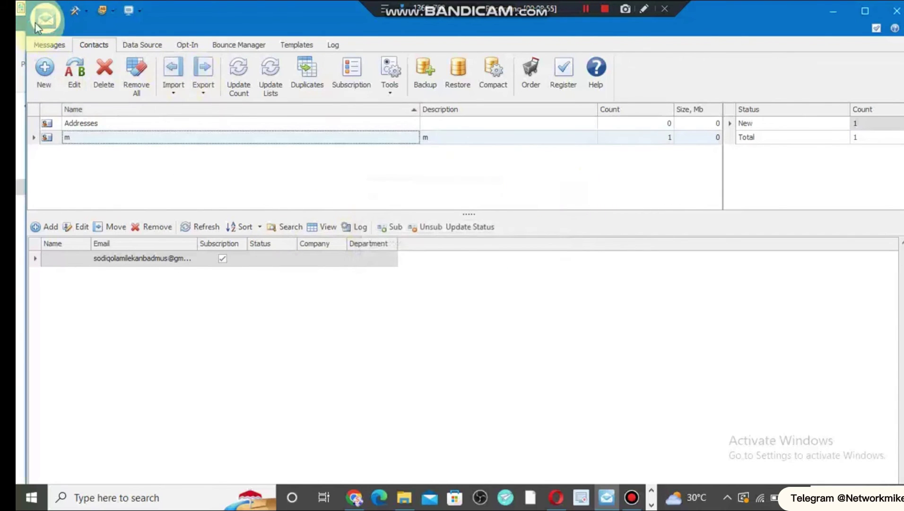
pyautogui.click(48, 45)
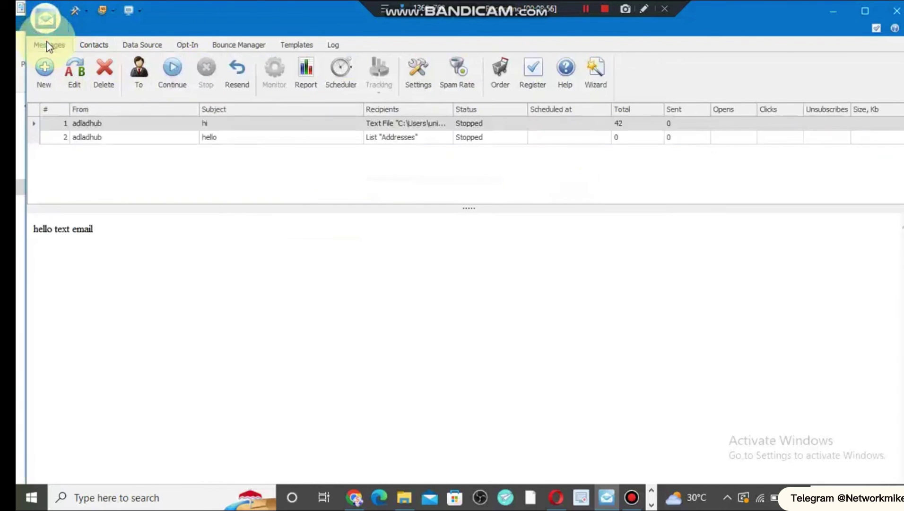
# - Start a new message and look at its advanced options before returning to the recipient fields
pyautogui.click(109, 160)
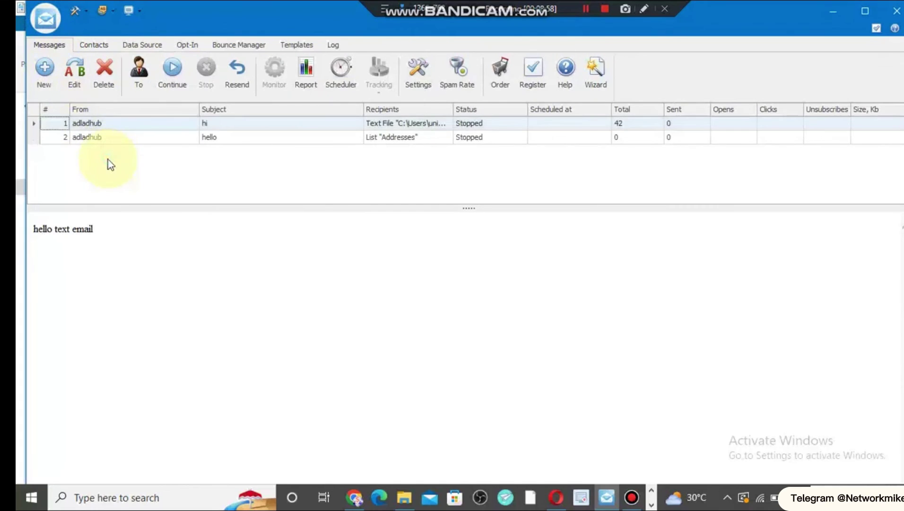
pyautogui.click(43, 72)
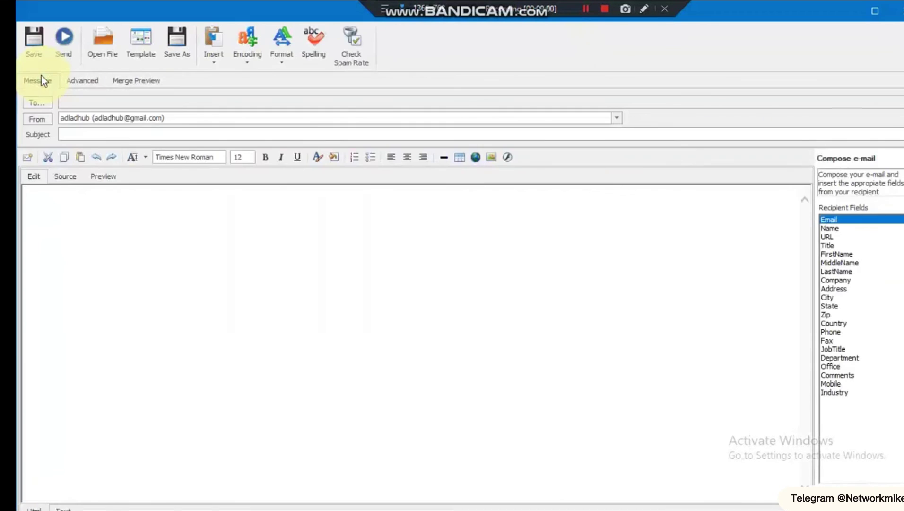
pyautogui.click(103, 102)
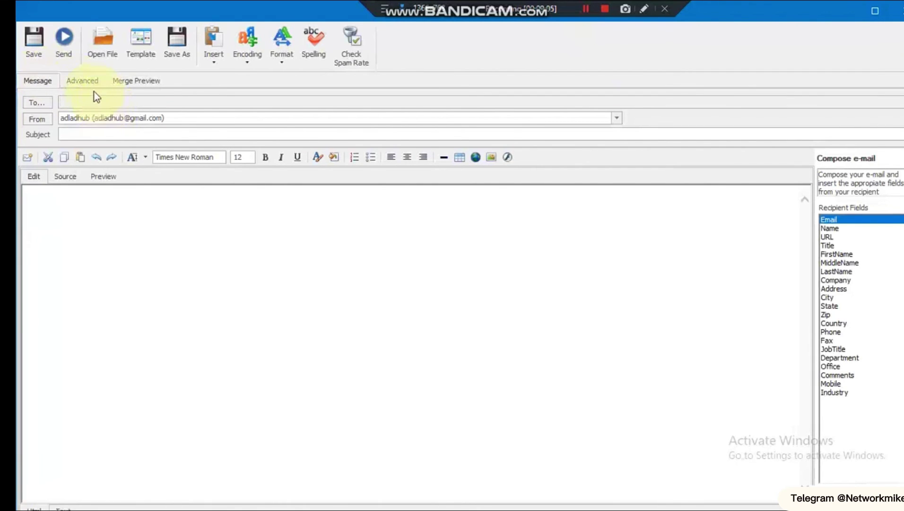
pyautogui.click(87, 87)
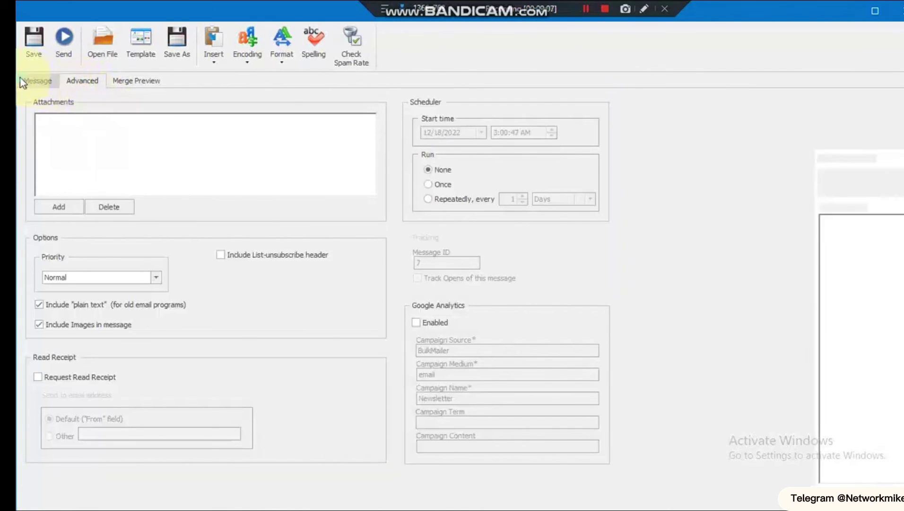
pyautogui.click(22, 83)
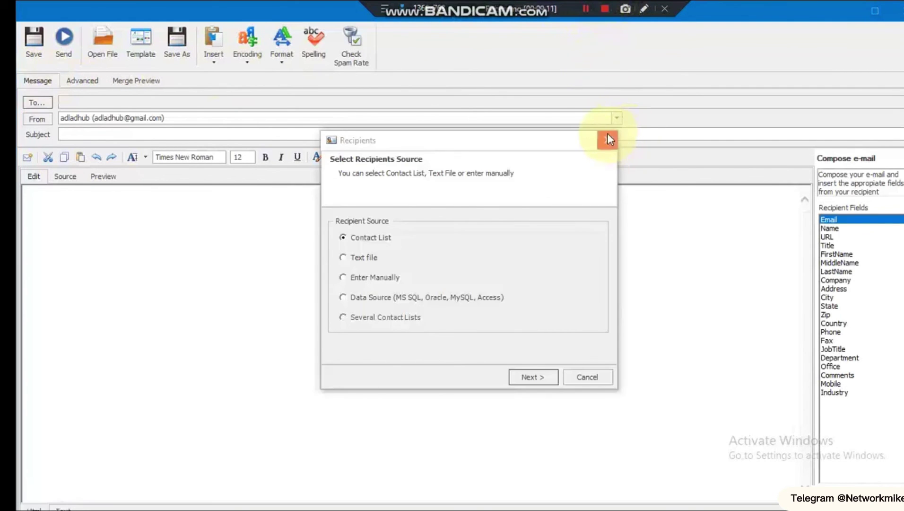
pyautogui.click(608, 134)
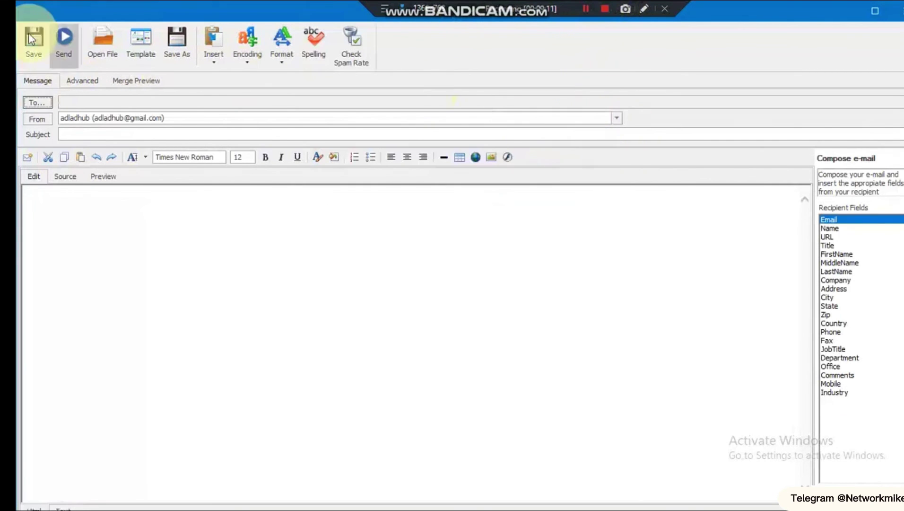
# - Address the new message to contact list m and give it the subject 'jlnk'
pyautogui.click(37, 102)
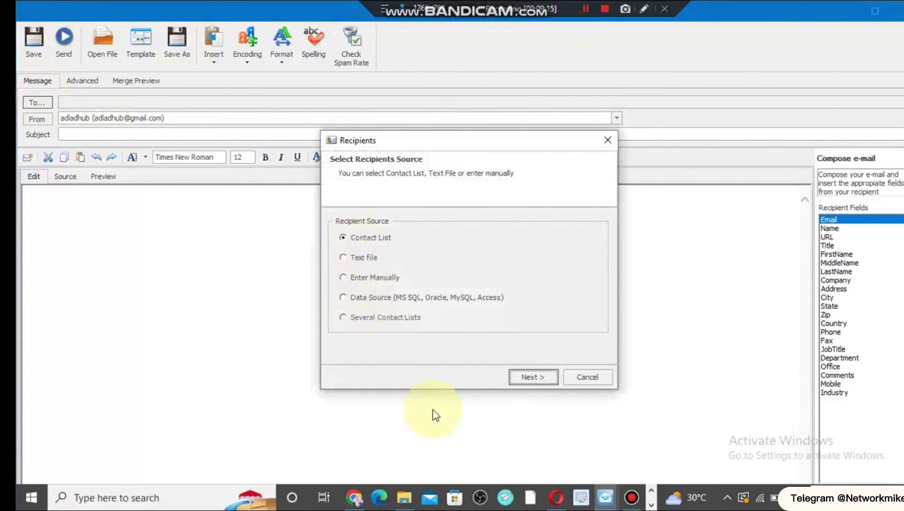
pyautogui.click(526, 384)
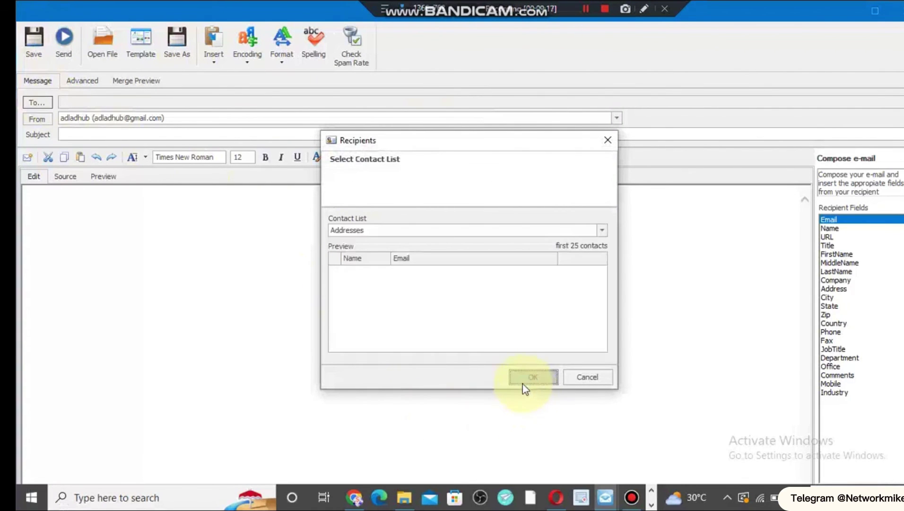
pyautogui.click(426, 229)
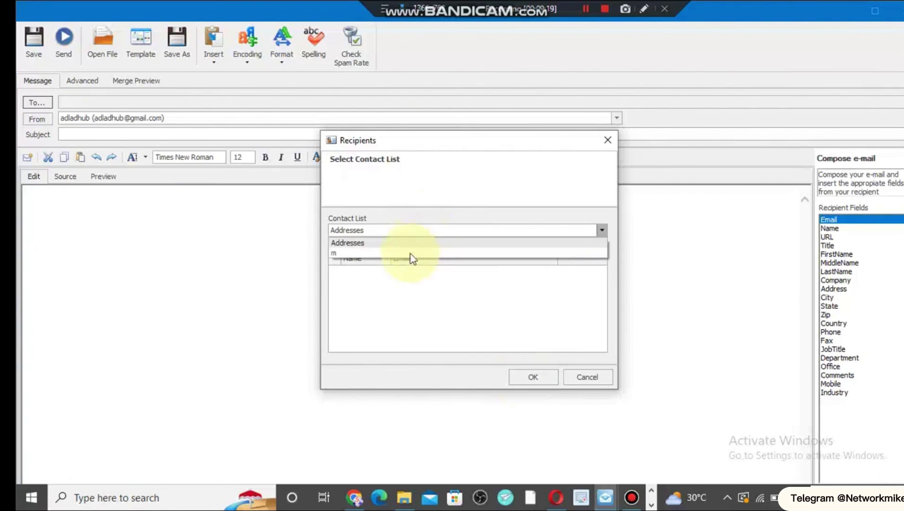
pyautogui.click(403, 254)
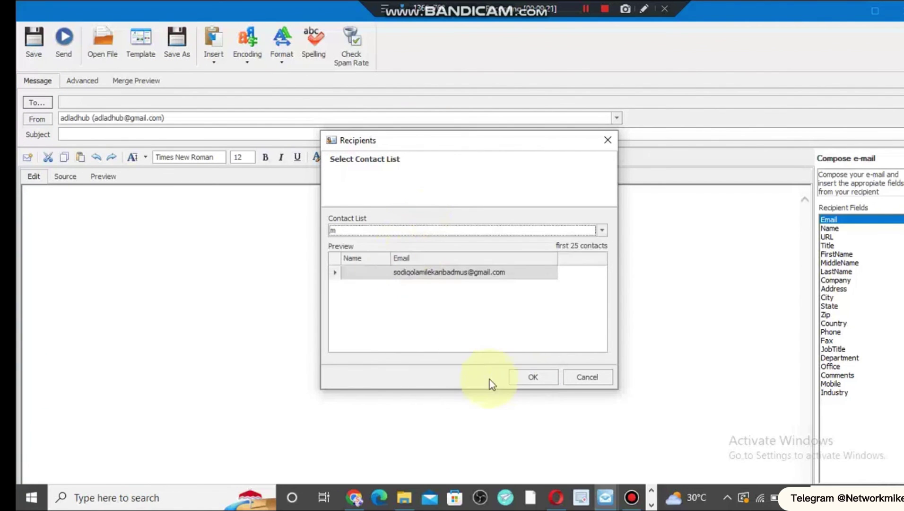
pyautogui.click(530, 373)
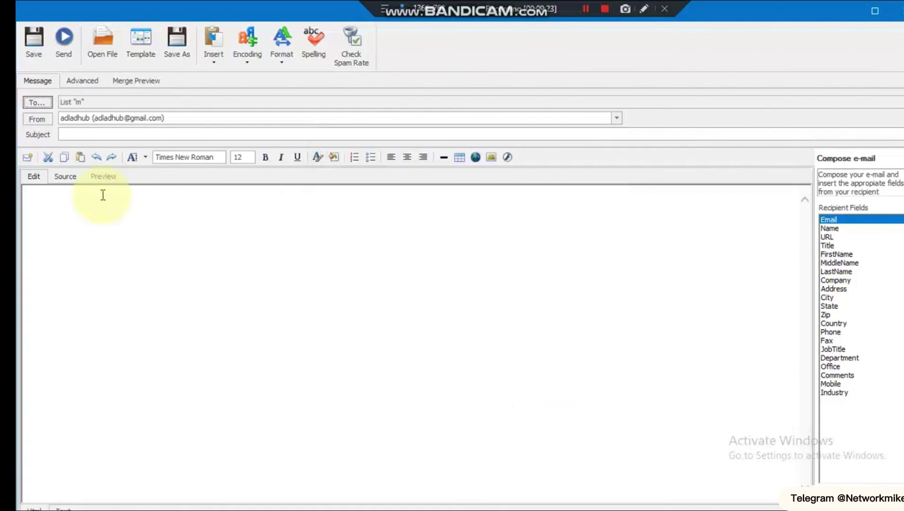
pyautogui.click(95, 138)
pyautogui.write('jlnk')
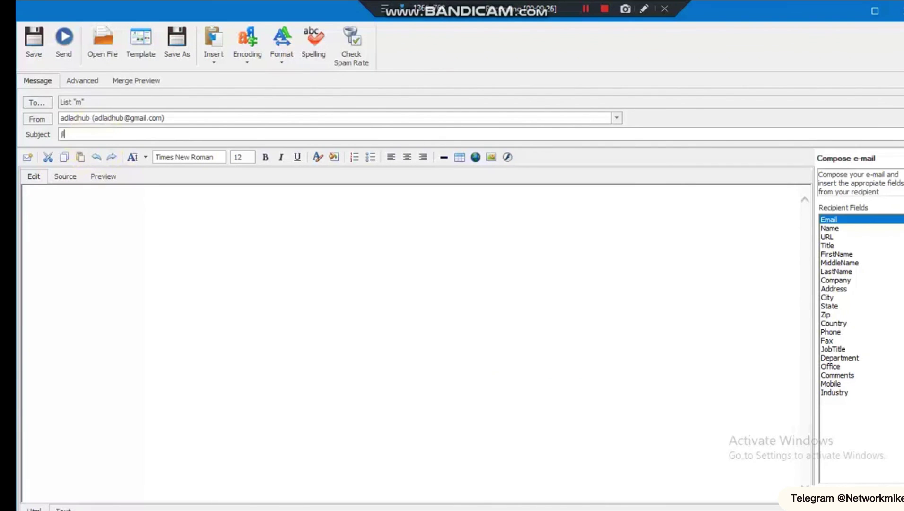
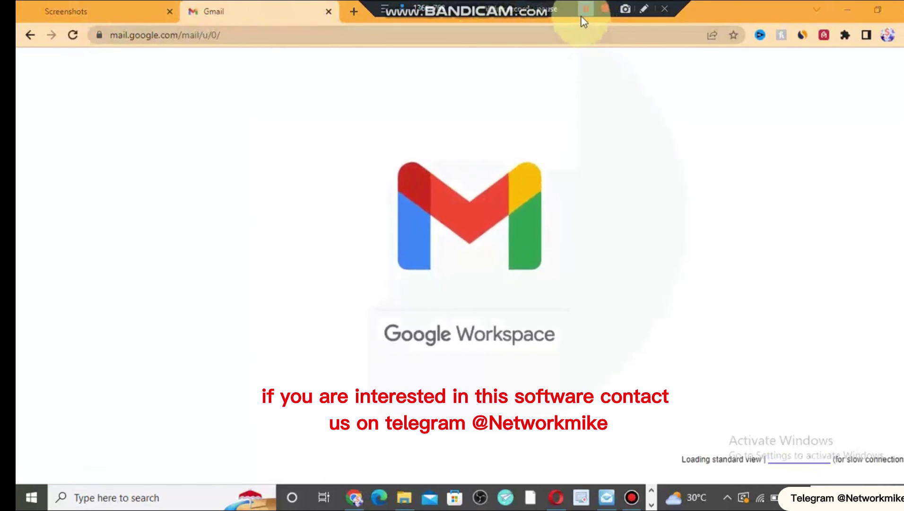
# - Switch to the Gmail inbox and open the 'me – jlnk' message under Everything else
pyautogui.click(585, 9)
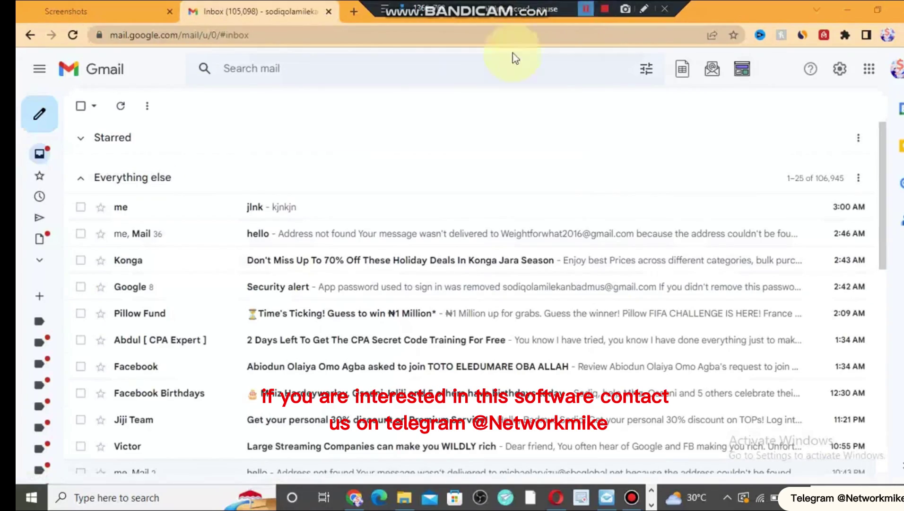
pyautogui.click(216, 222)
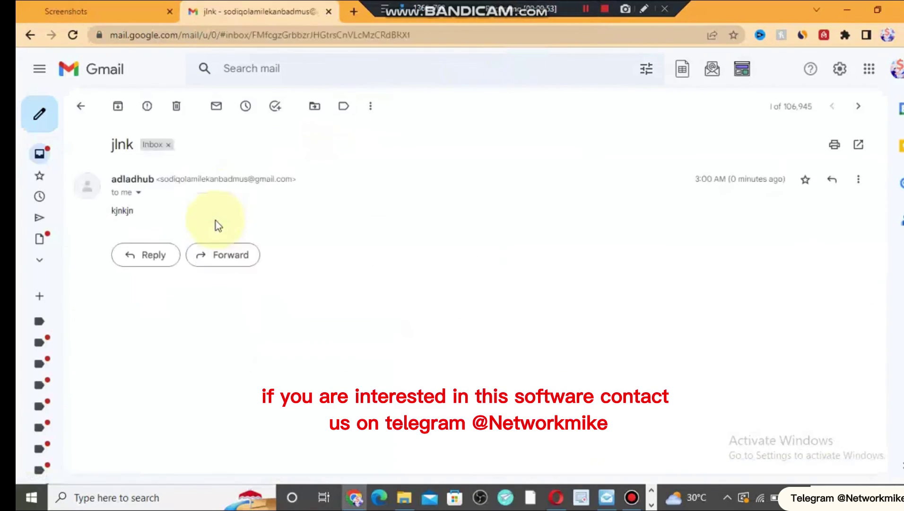